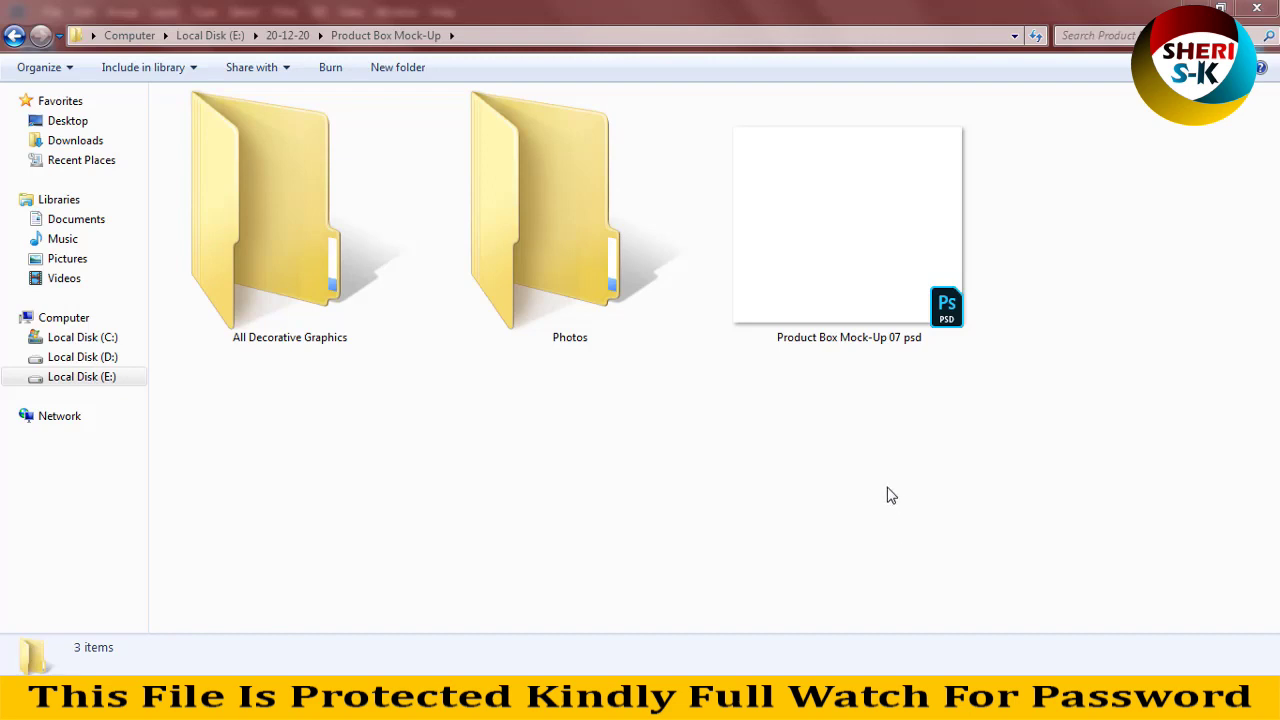
Step: Browse the Photos folder and the All Decorative Graphics shadow, light and bubble effects folders
left_click(560, 300)
left_click(414, 414)
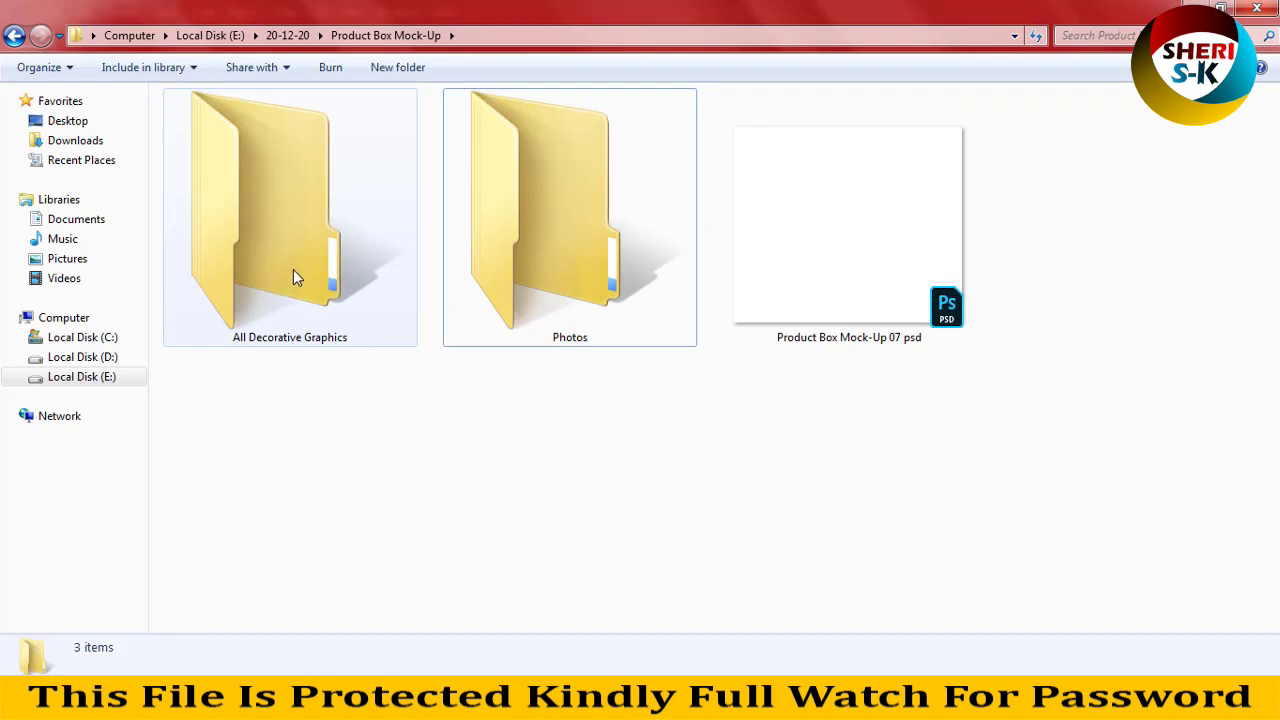
left_click(757, 283)
double_click(271, 266)
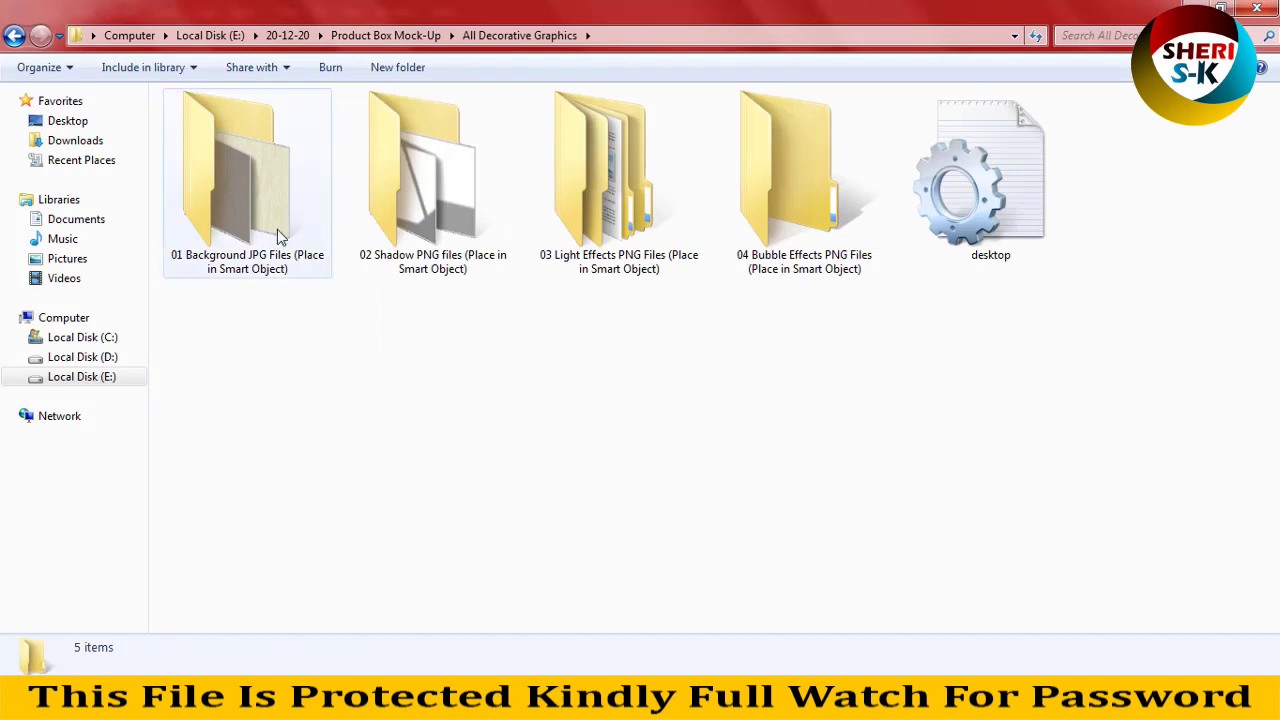
left_click(480, 214)
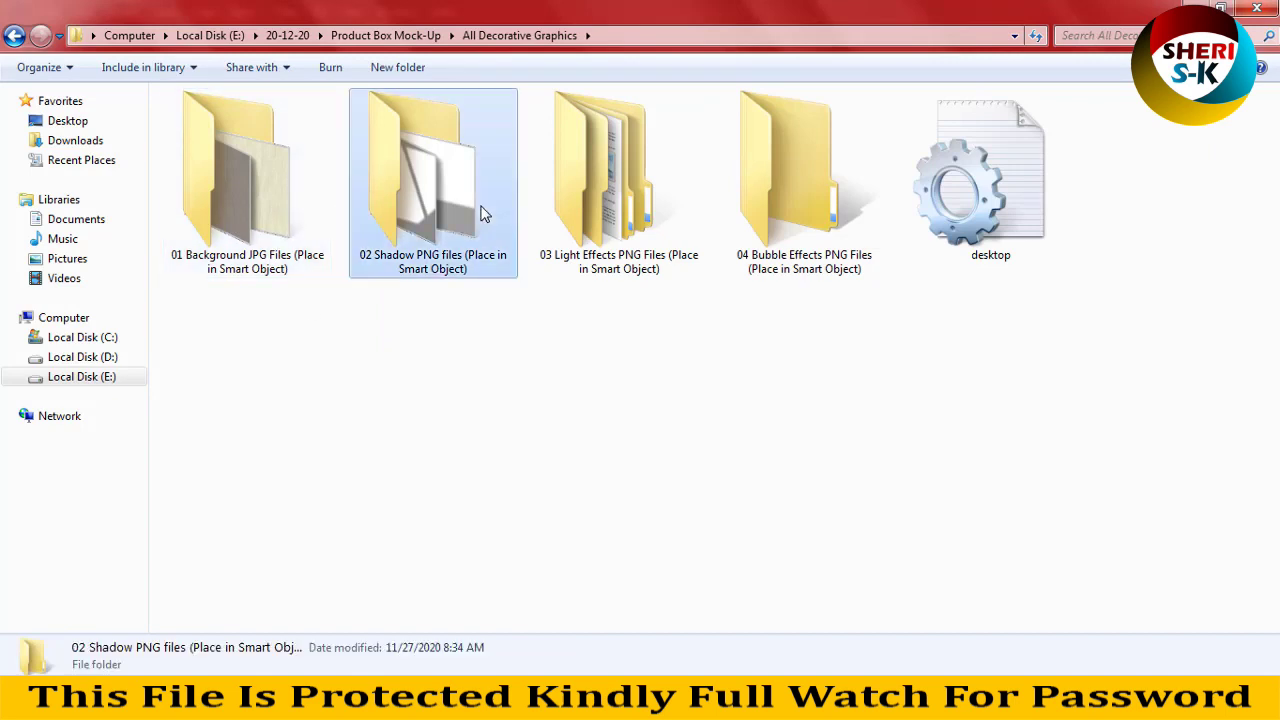
left_click(605, 196)
left_click(822, 192)
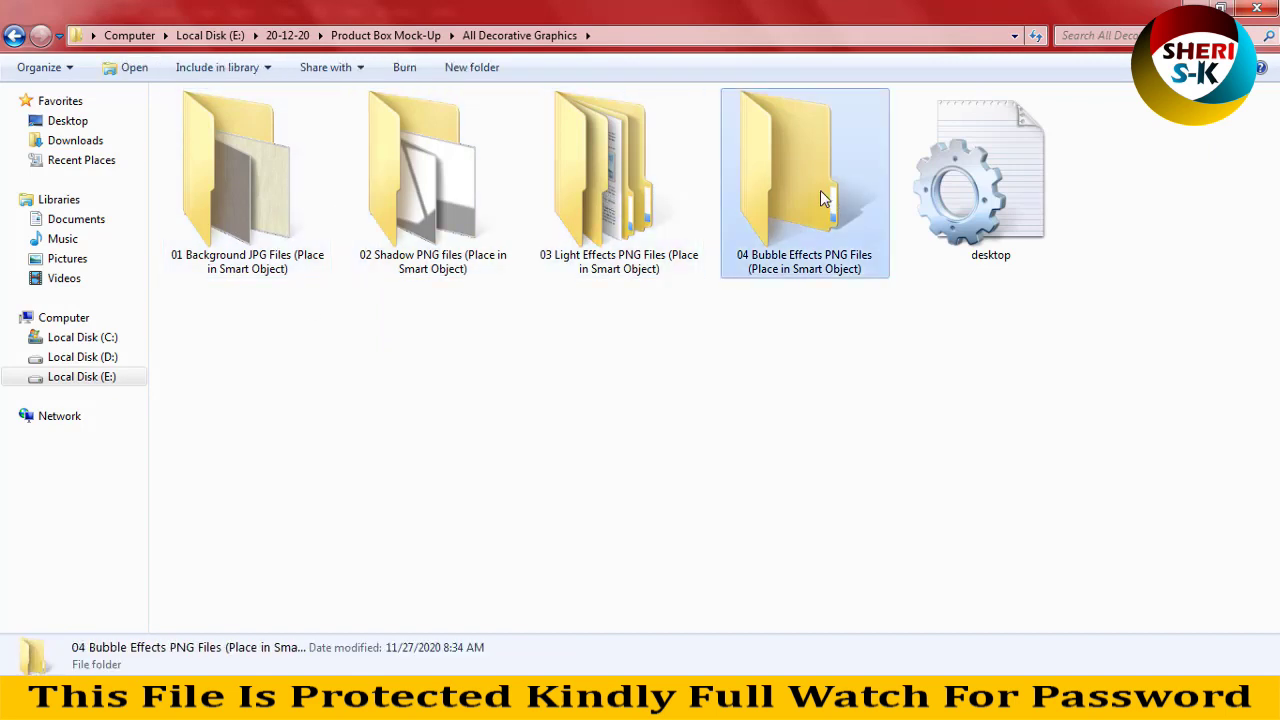
left_click(12, 36)
double_click(532, 234)
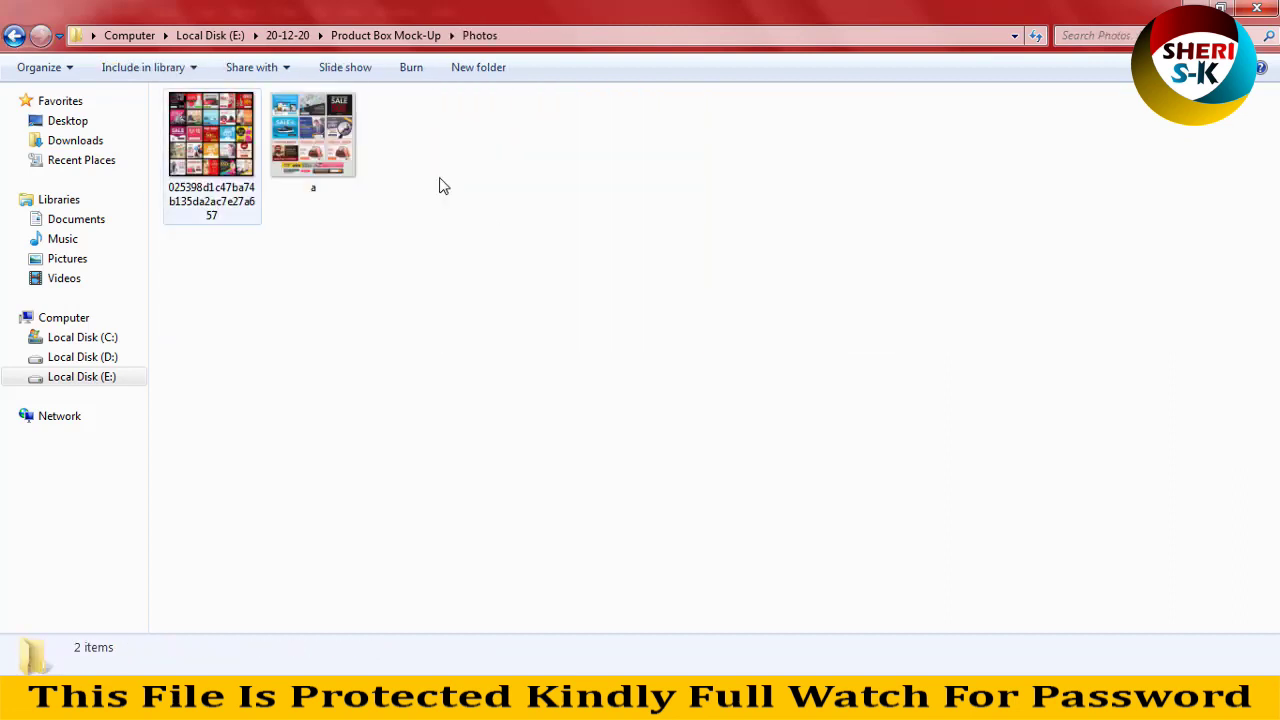
left_click(12, 36)
Step: Drag Product Box Mock-Up 07 psd into Photoshop to open it
left_click(794, 237)
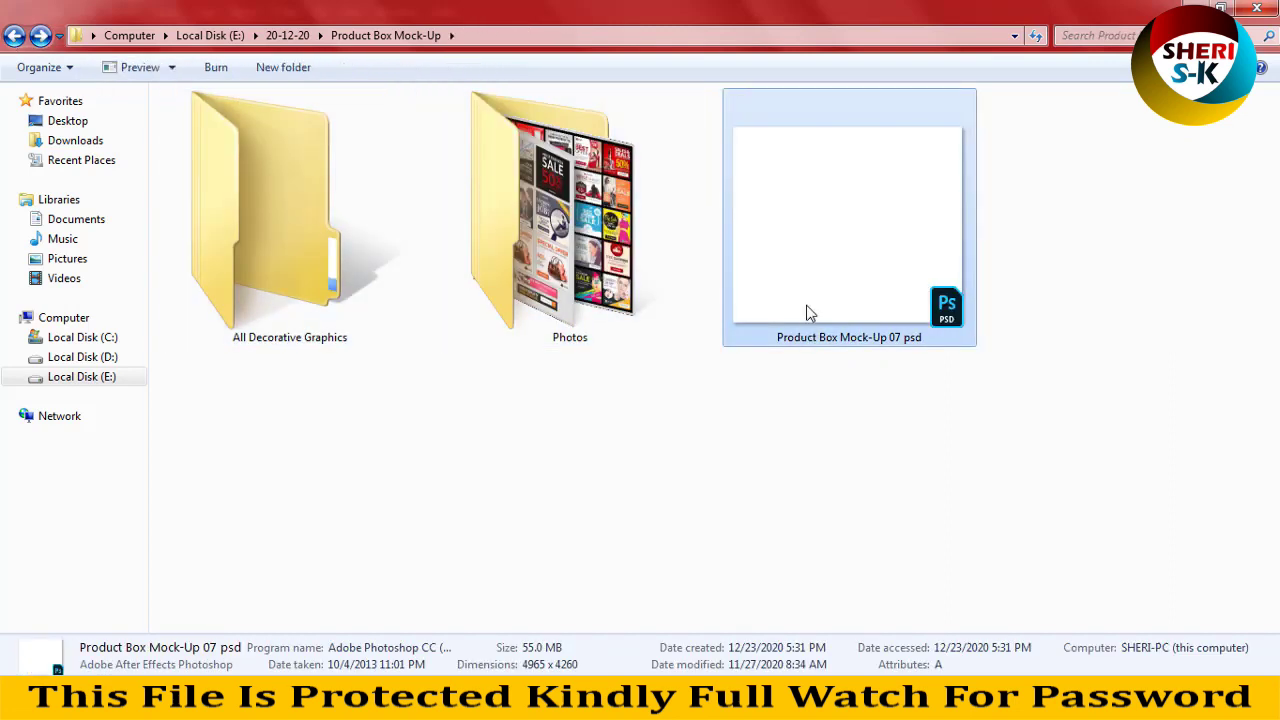
mouse_move(791, 268)
left_click_drag(868, 262, 501, 298)
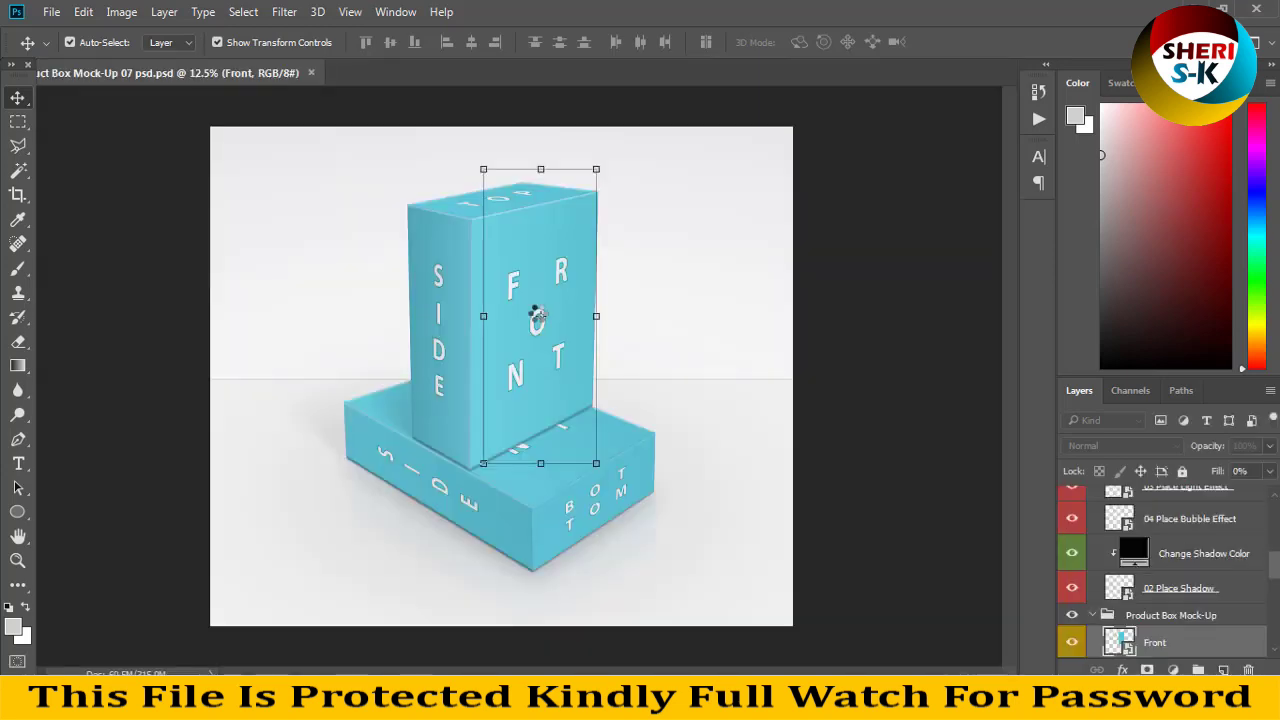
left_click(705, 301)
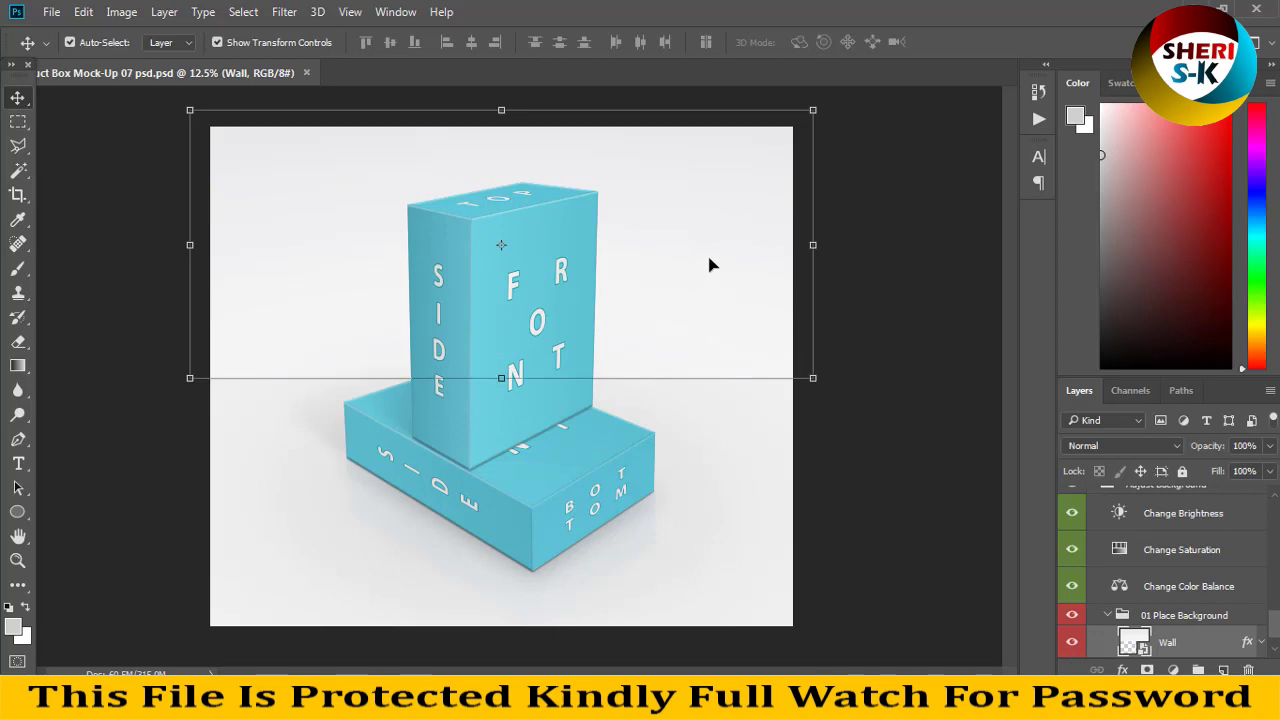
left_click(720, 577)
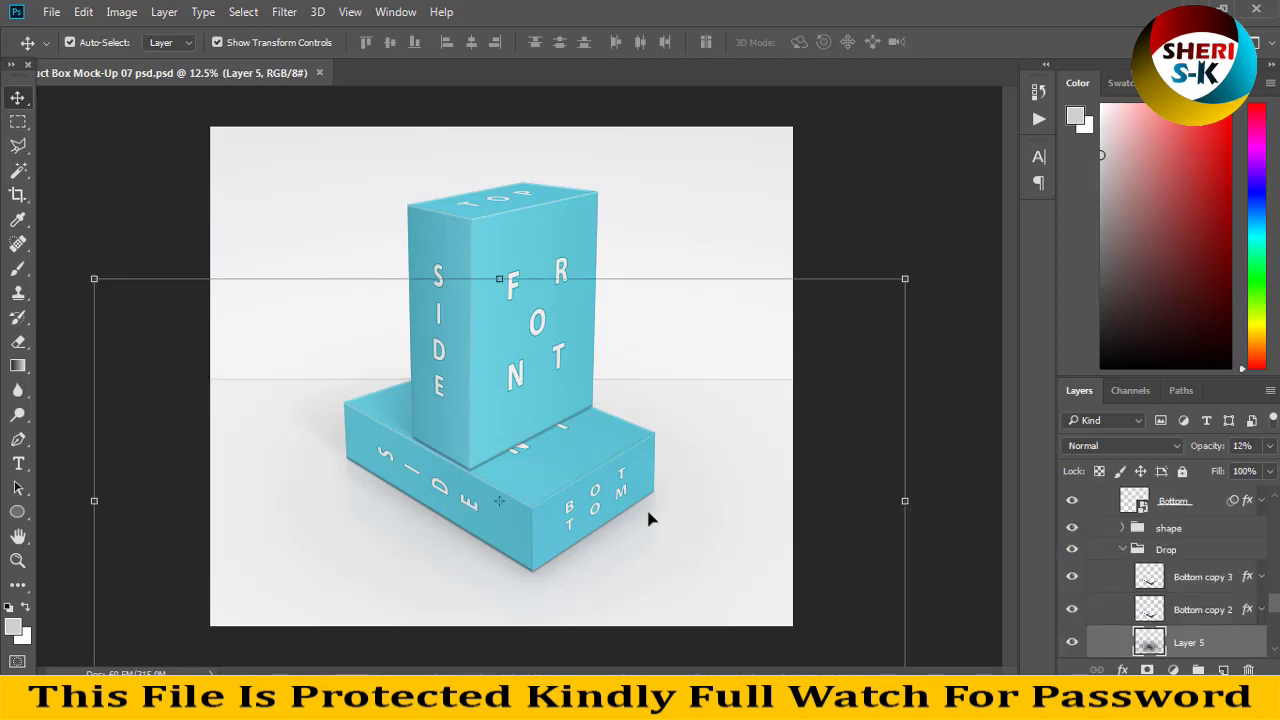
left_click(587, 461)
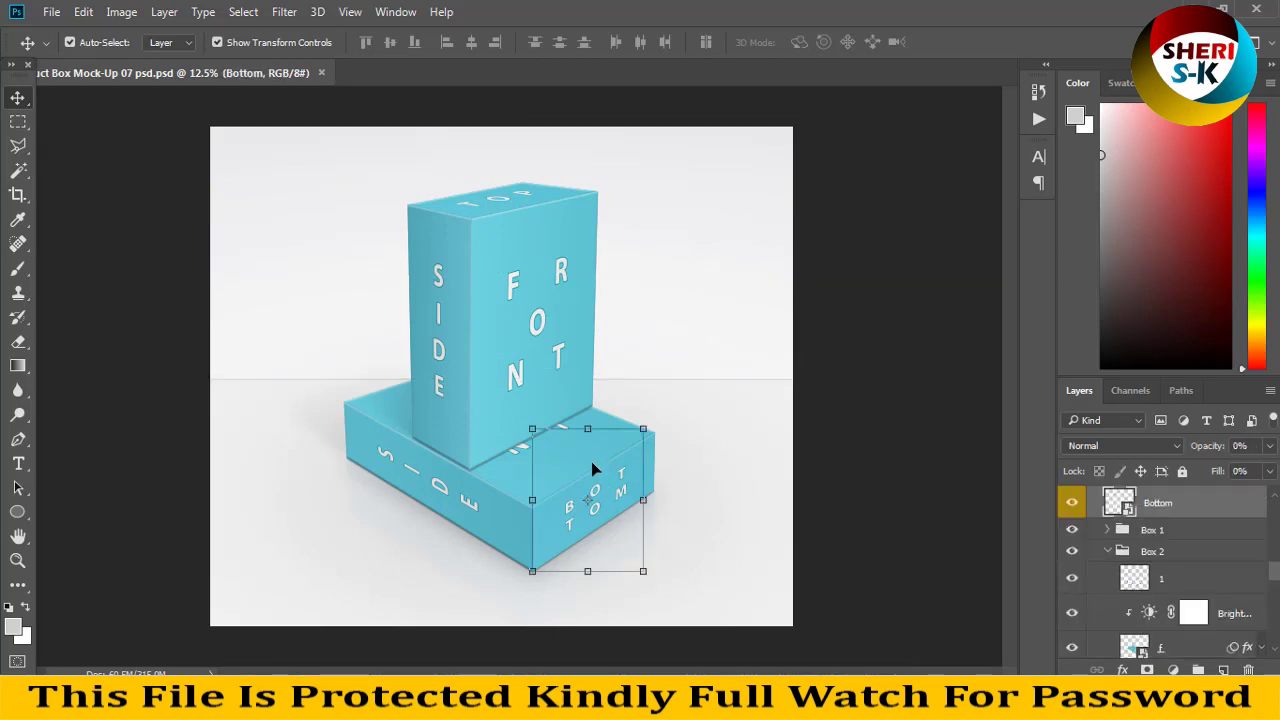
left_click(563, 273)
scroll(1070, 560, "down", 2)
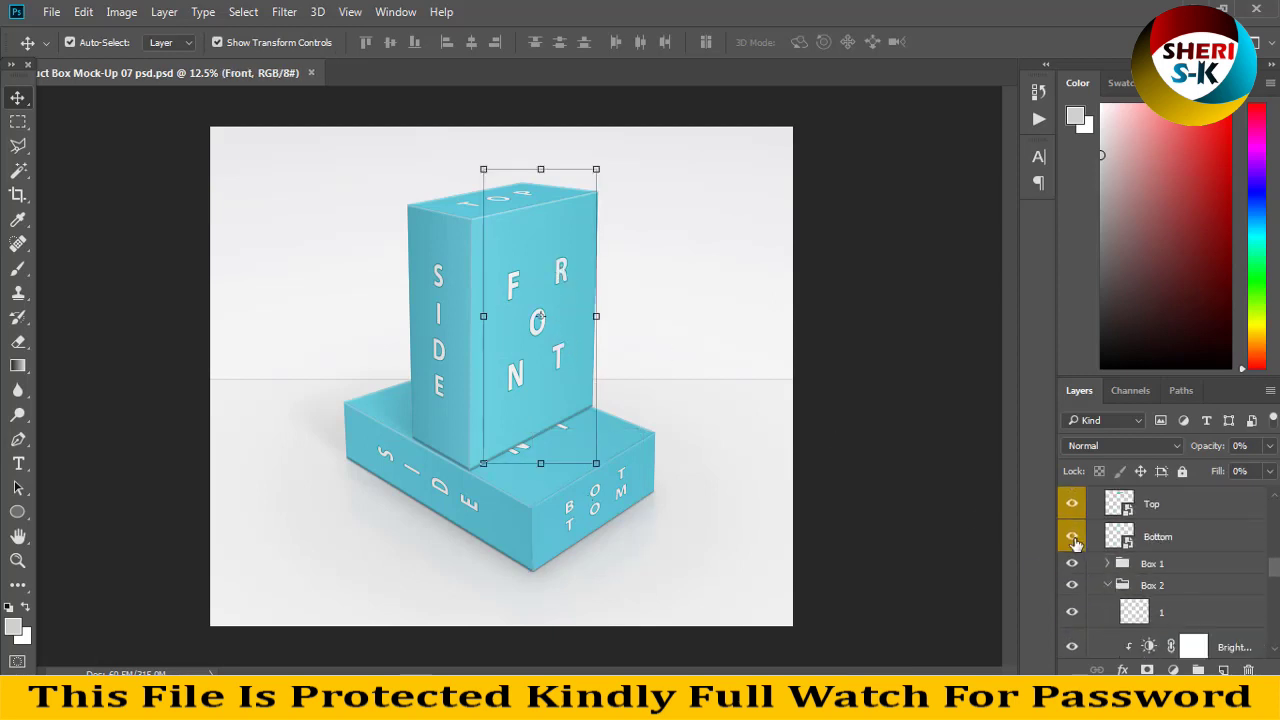
left_click(1069, 575)
left_click(1071, 564)
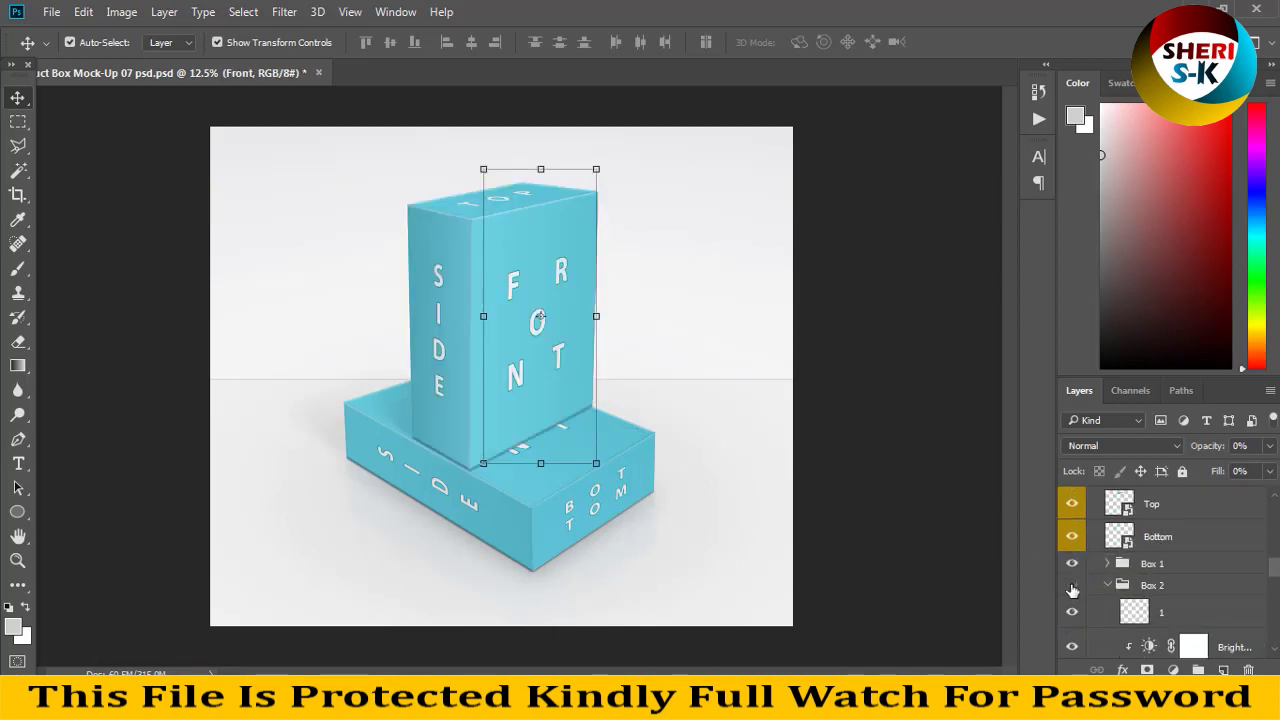
left_click(1071, 585)
left_click(1071, 585)
scroll(1133, 570, "up", 1)
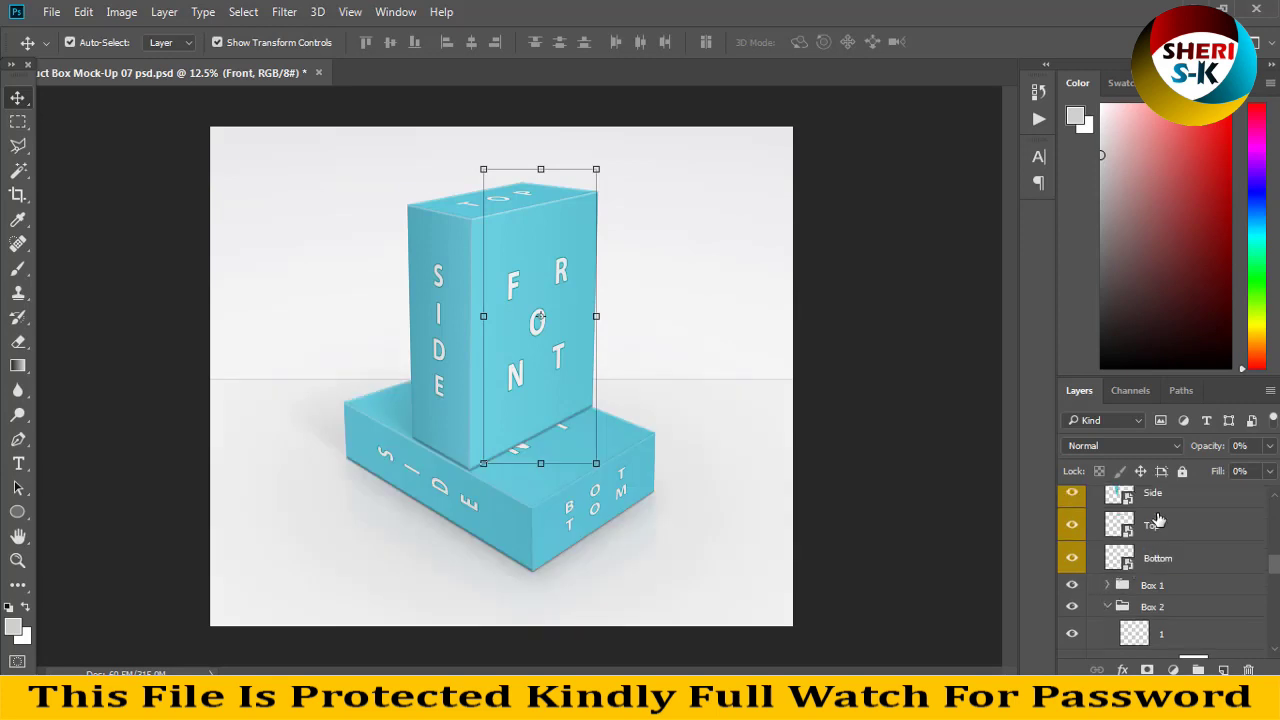
scroll(1155, 525, "up", 3)
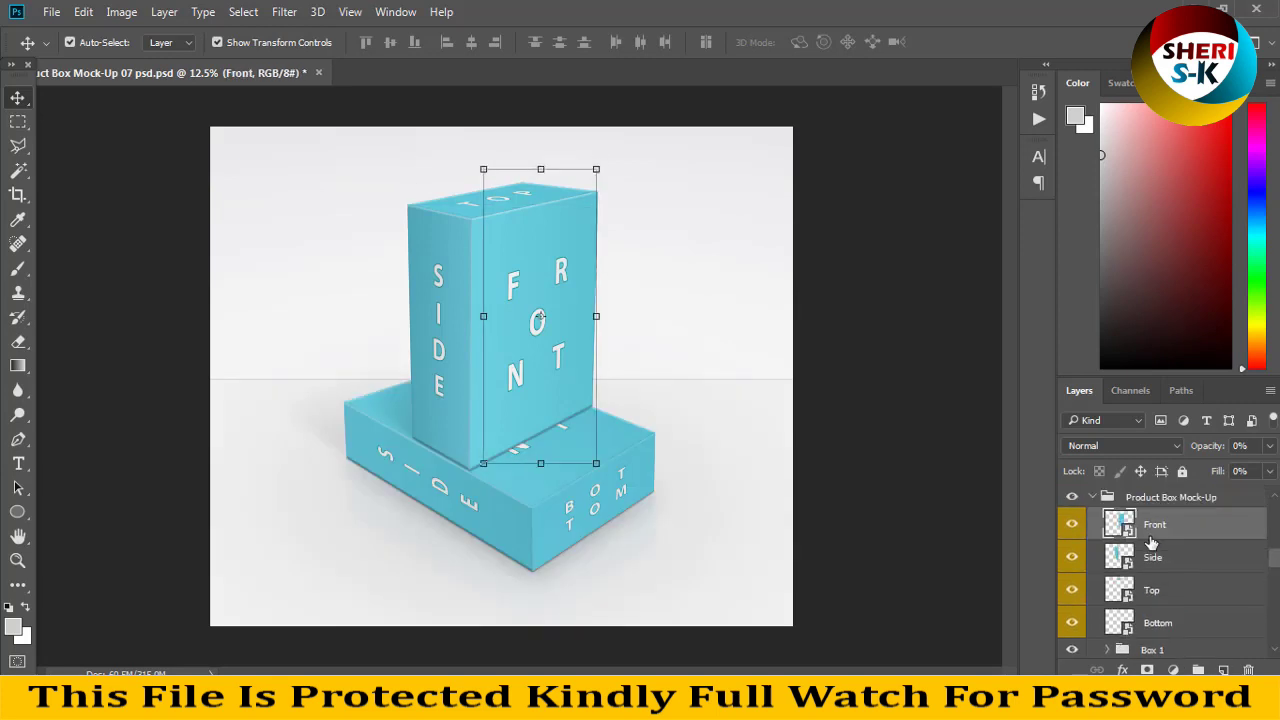
scroll(1152, 541, "up", 1)
scroll(1147, 537, "up", 1)
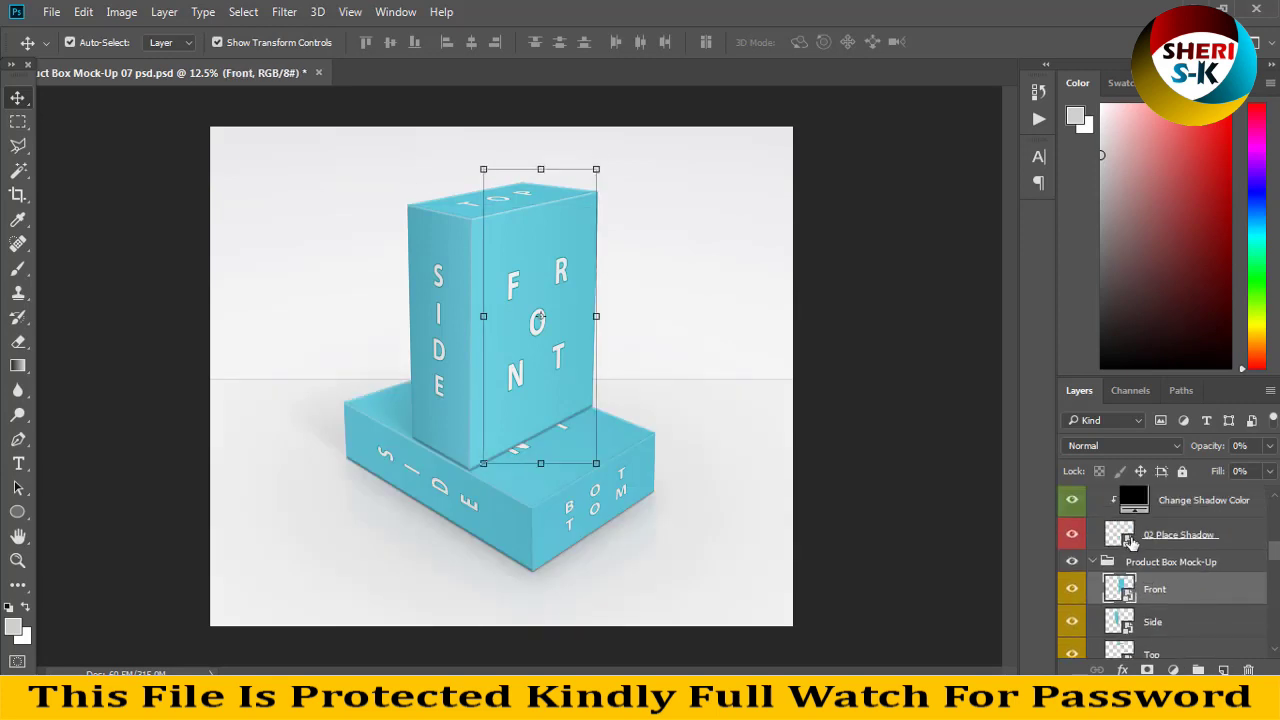
scroll(1075, 541, "up", 10)
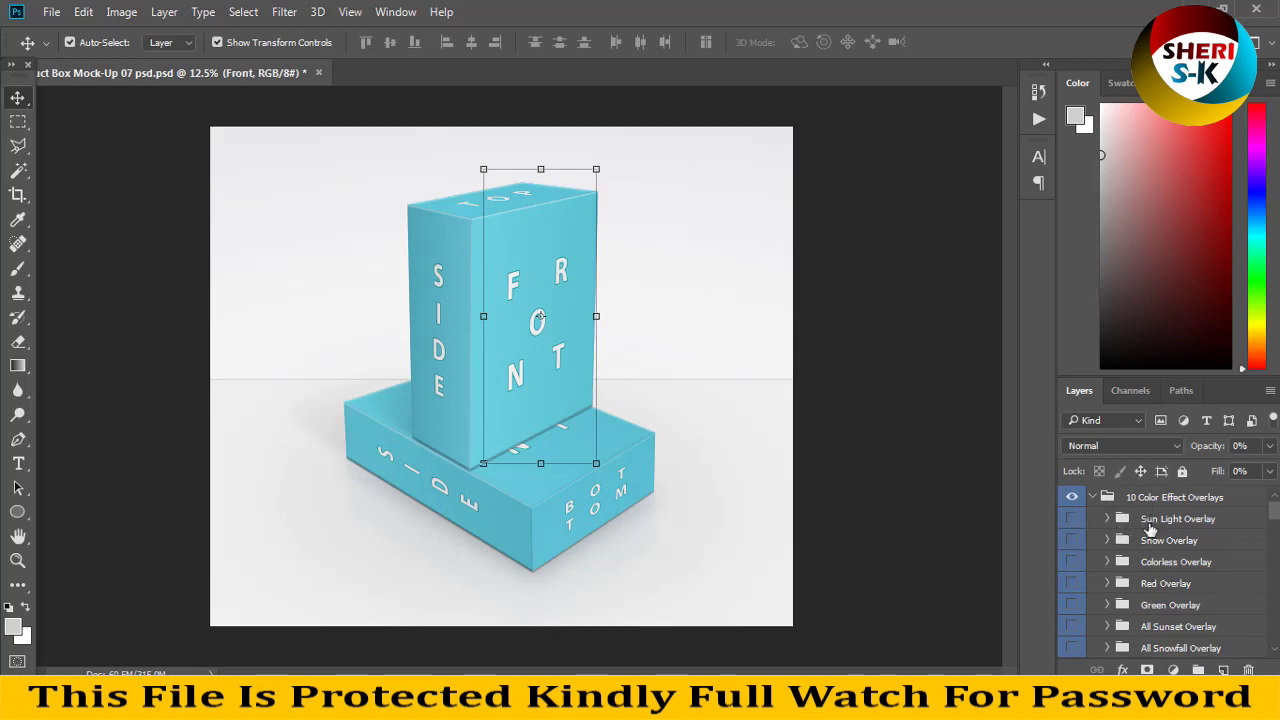
Step: Preview the Sun Light, Snow and Colorless colour overlays, then restore the blue box
left_click(1071, 519)
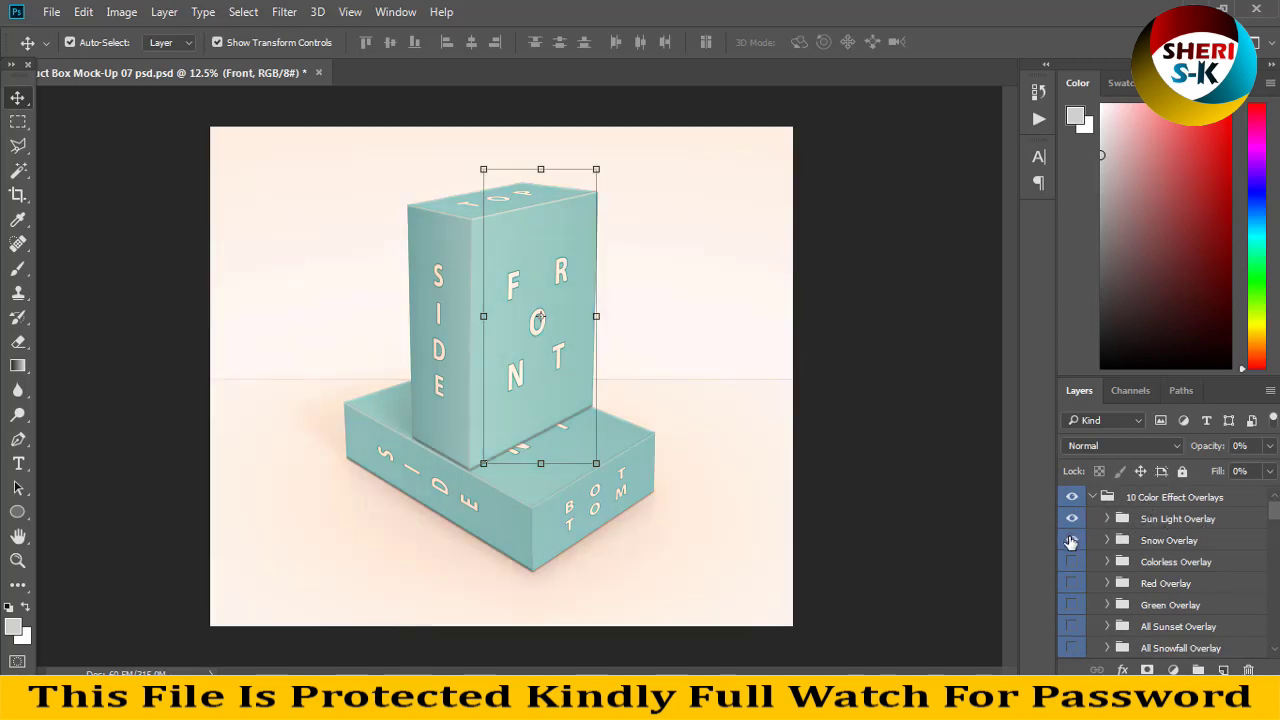
left_click(1072, 541)
left_click(1072, 560)
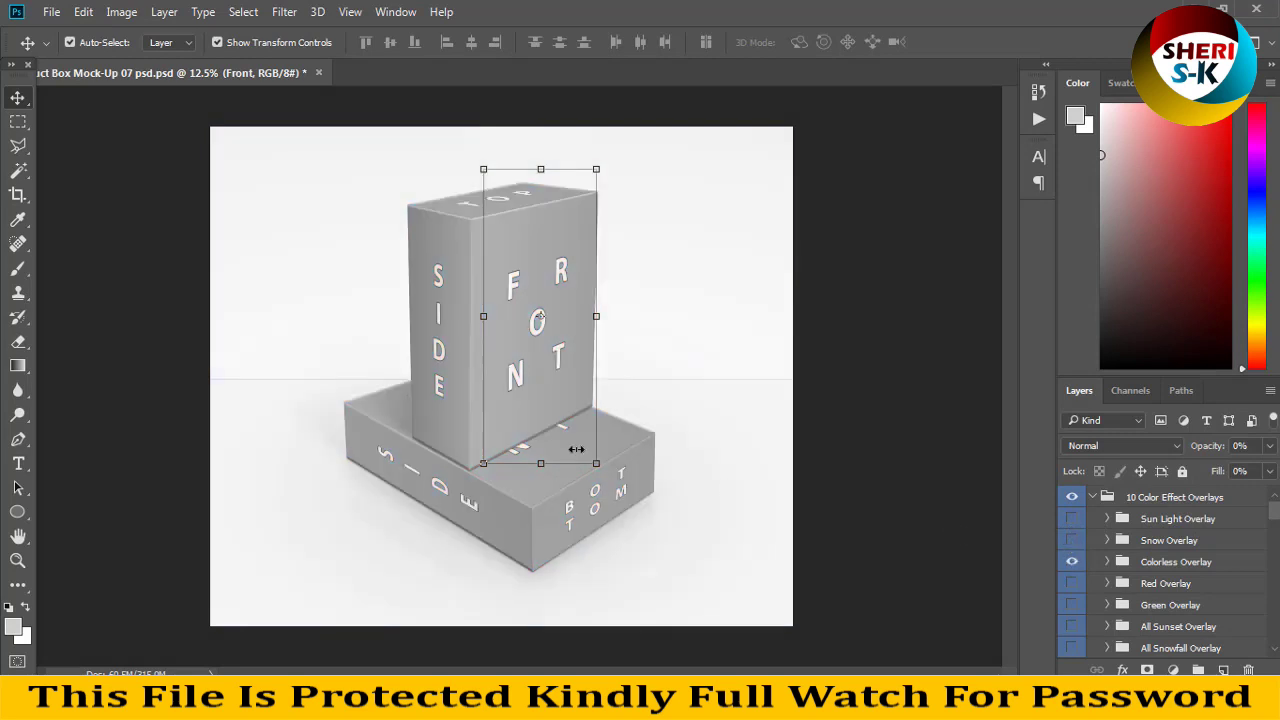
left_click(1070, 562)
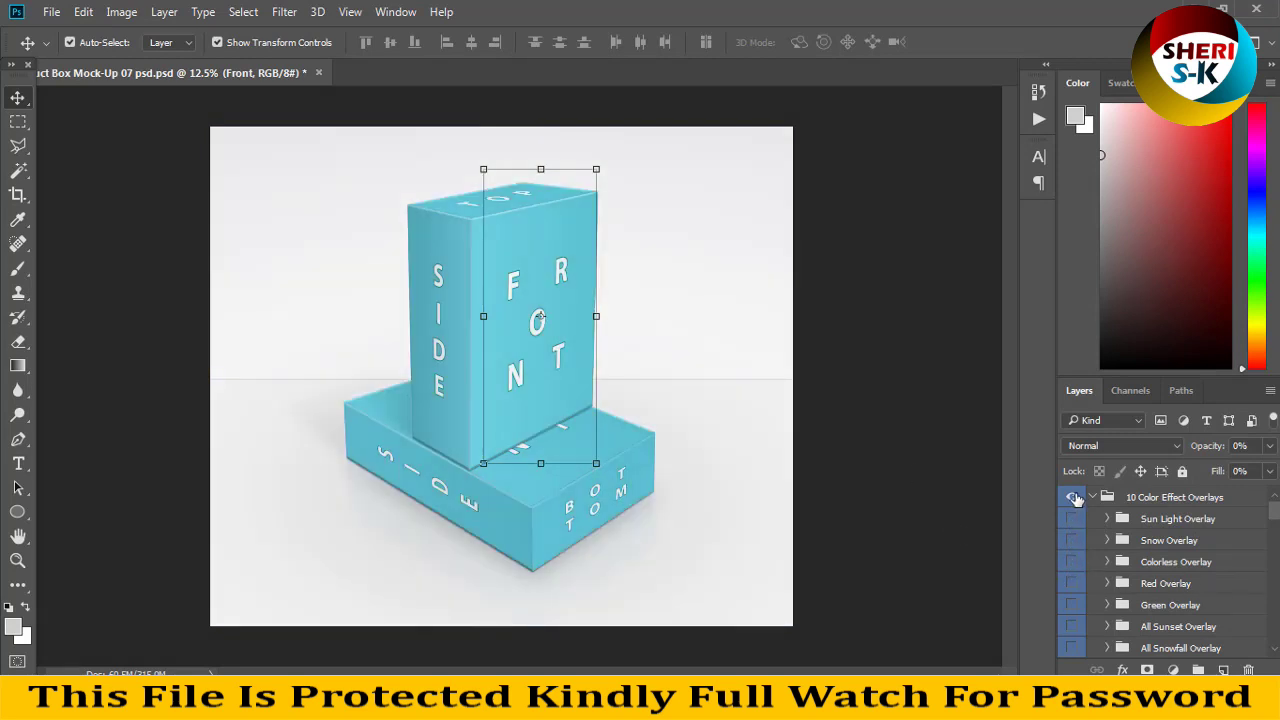
Step: Open the Front smart object as Layer 42.psb
scroll(1128, 578, "down", 10)
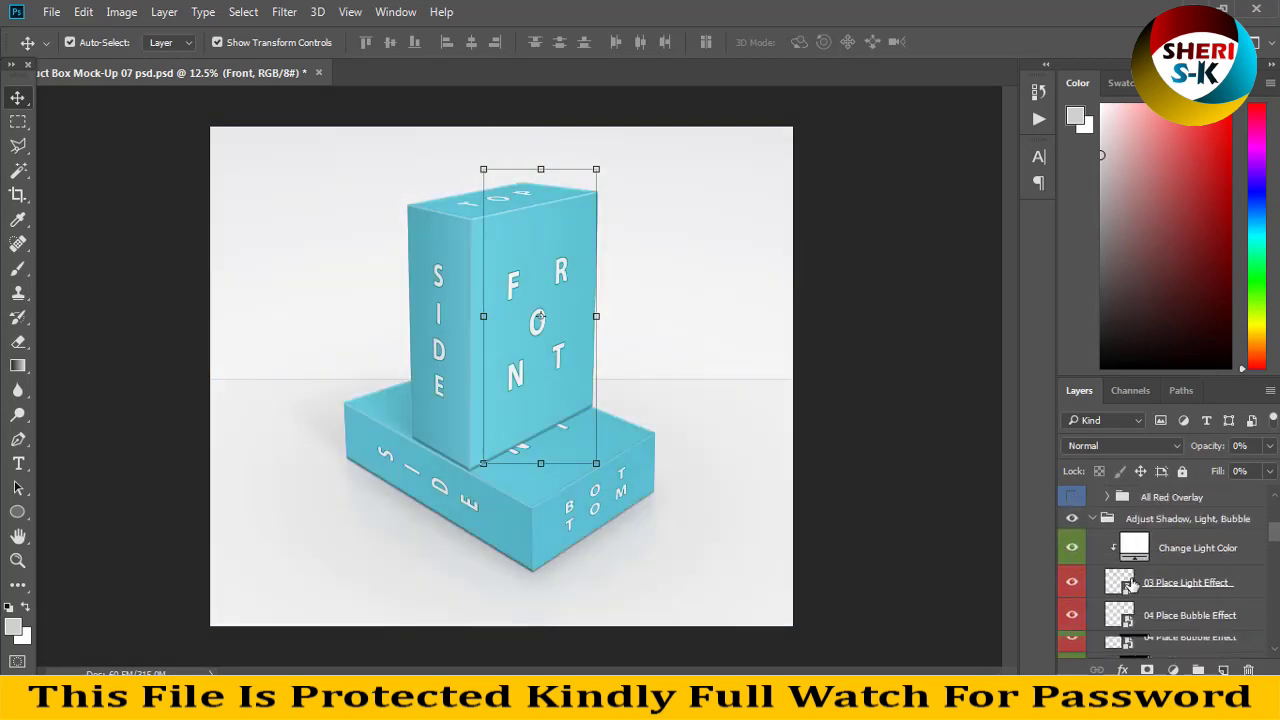
scroll(1133, 580, "down", 1)
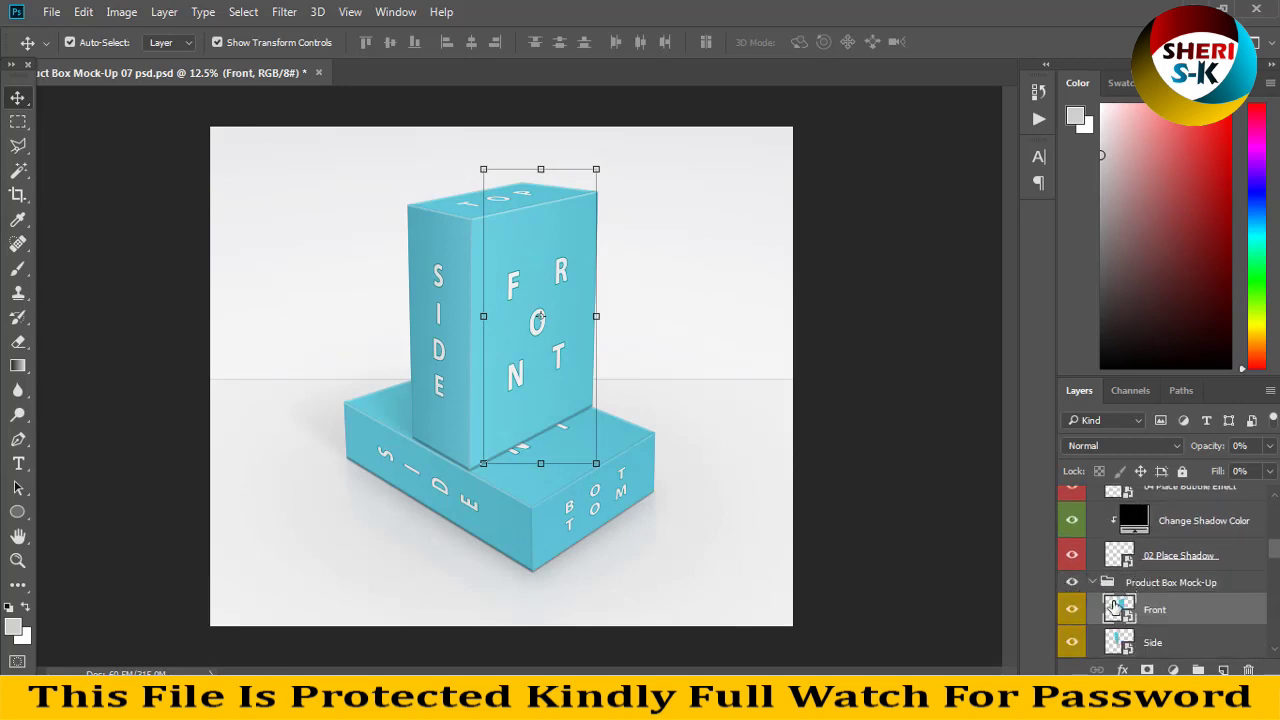
double_click(1122, 610)
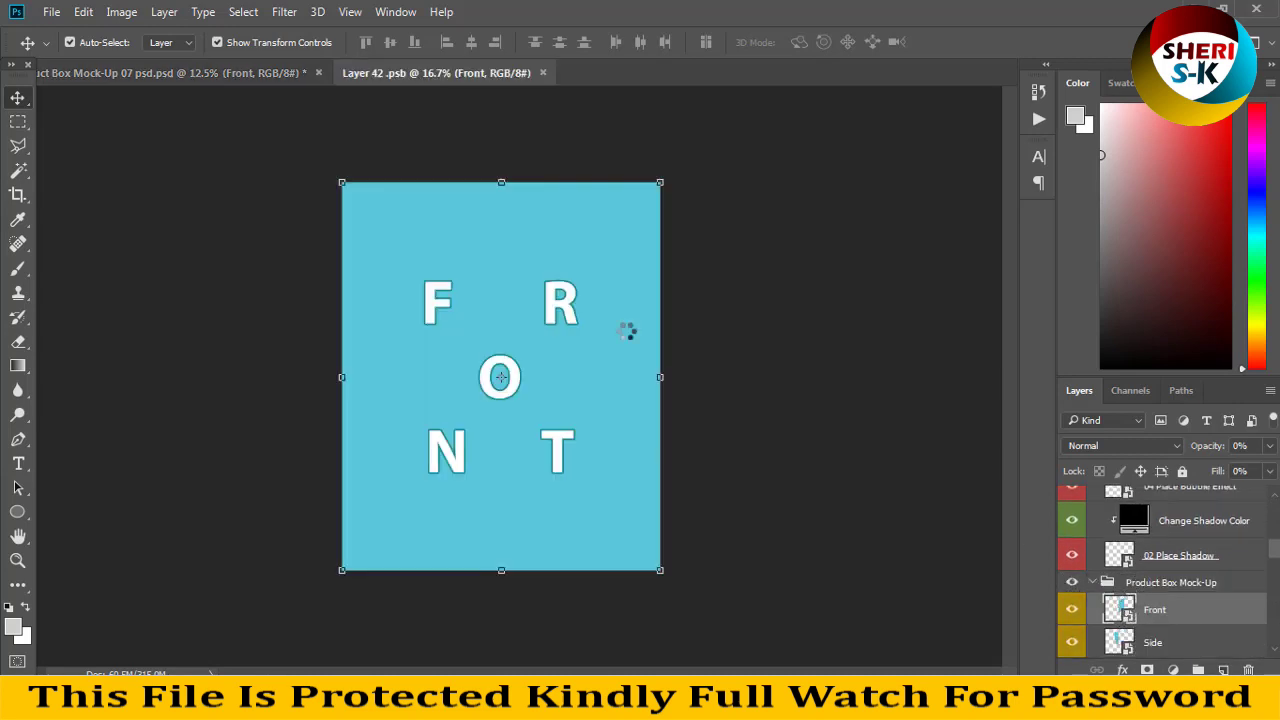
Step: Open the sale-banner collage JPG in its own floating window
left_click(52, 12)
left_click(80, 50)
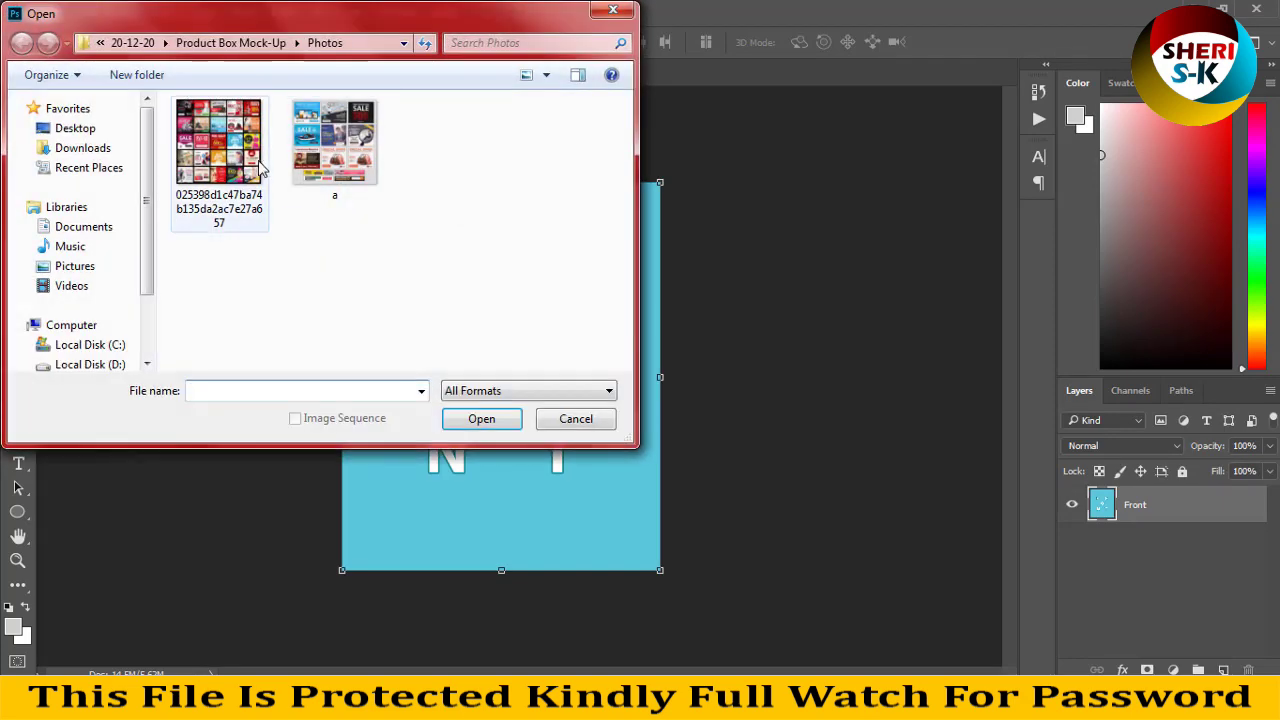
double_click(220, 155)
left_click_drag(622, 82, 915, 255)
Step: Place the collage into Layer 42.psb, scale it to cover the FRONT artwork, and save
left_click_drag(385, 297, 443, 208)
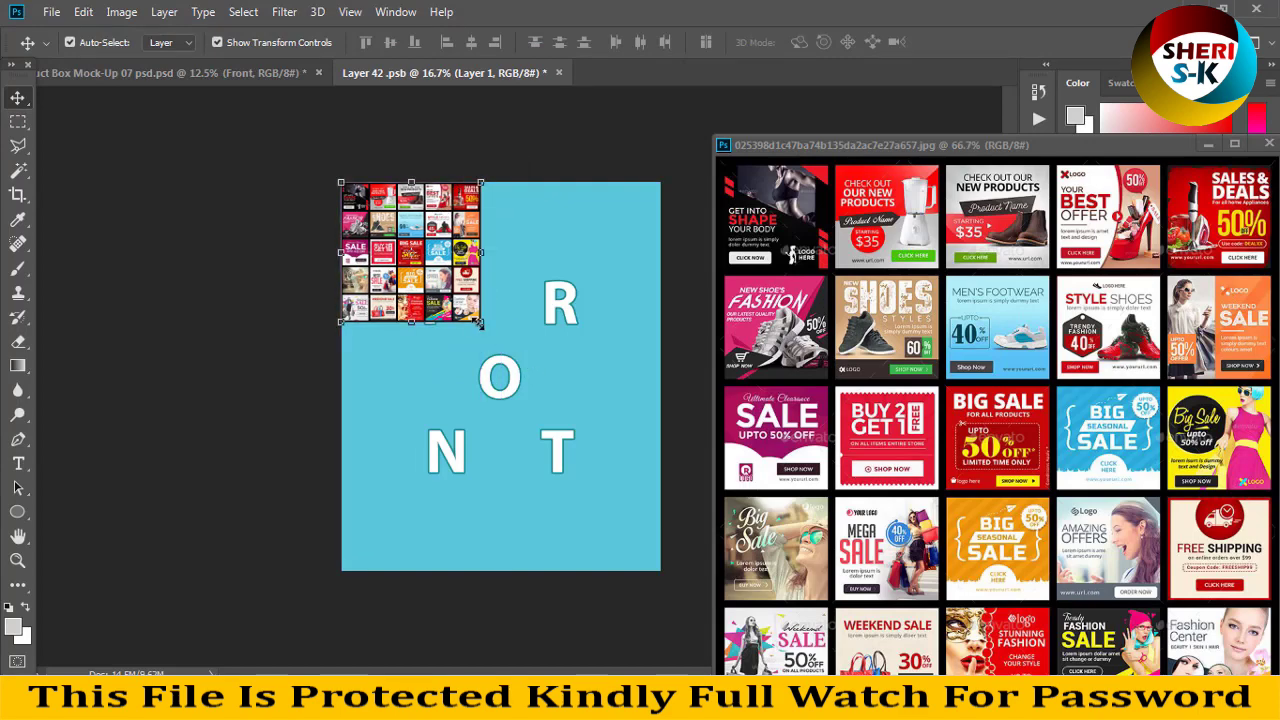
left_click_drag(480, 324, 705, 580)
left_click_drag(520, 502, 463, 497)
key("Return")
key("ctrl+s")
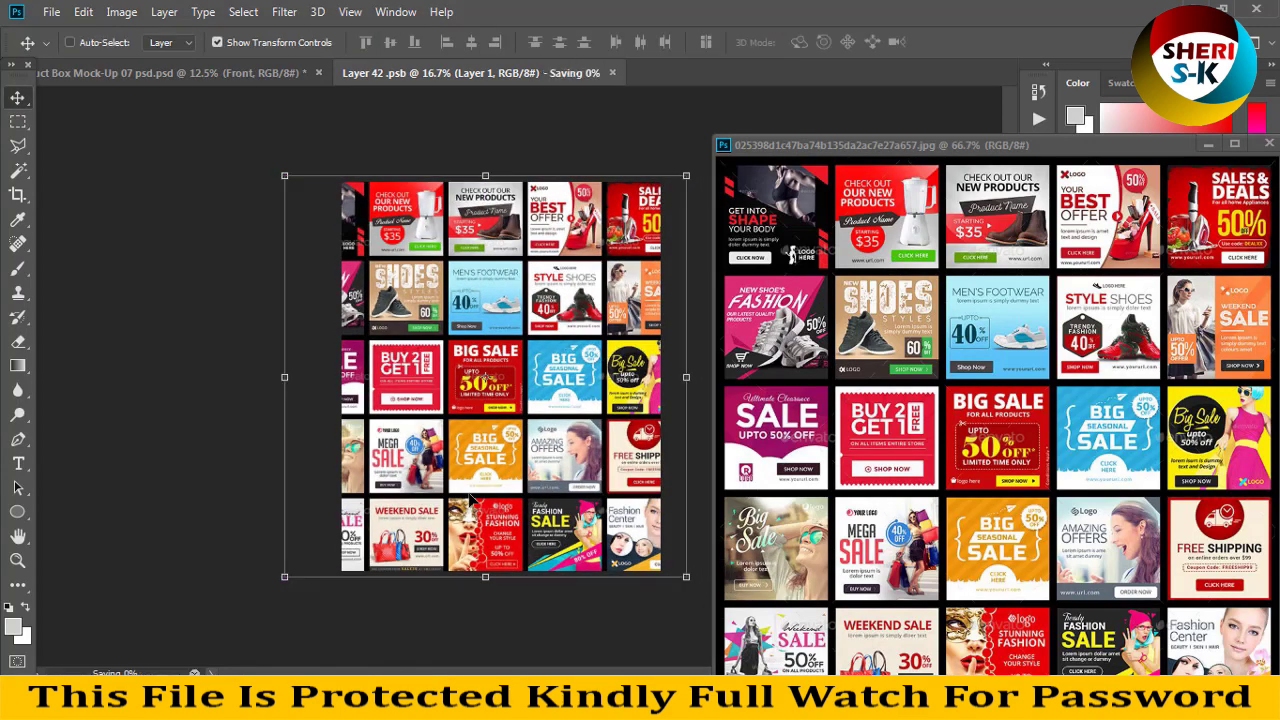
Step: Close the Front artwork and move the collage window to the lower left
left_click(551, 73)
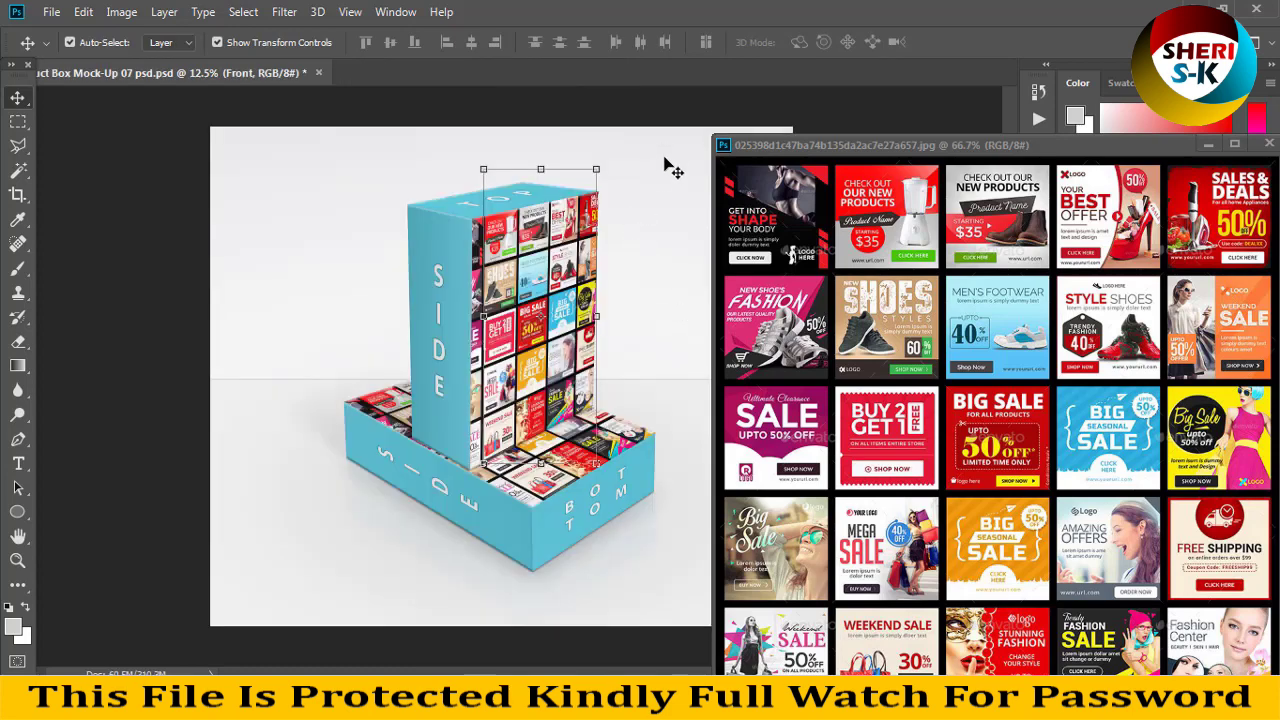
left_click(554, 250)
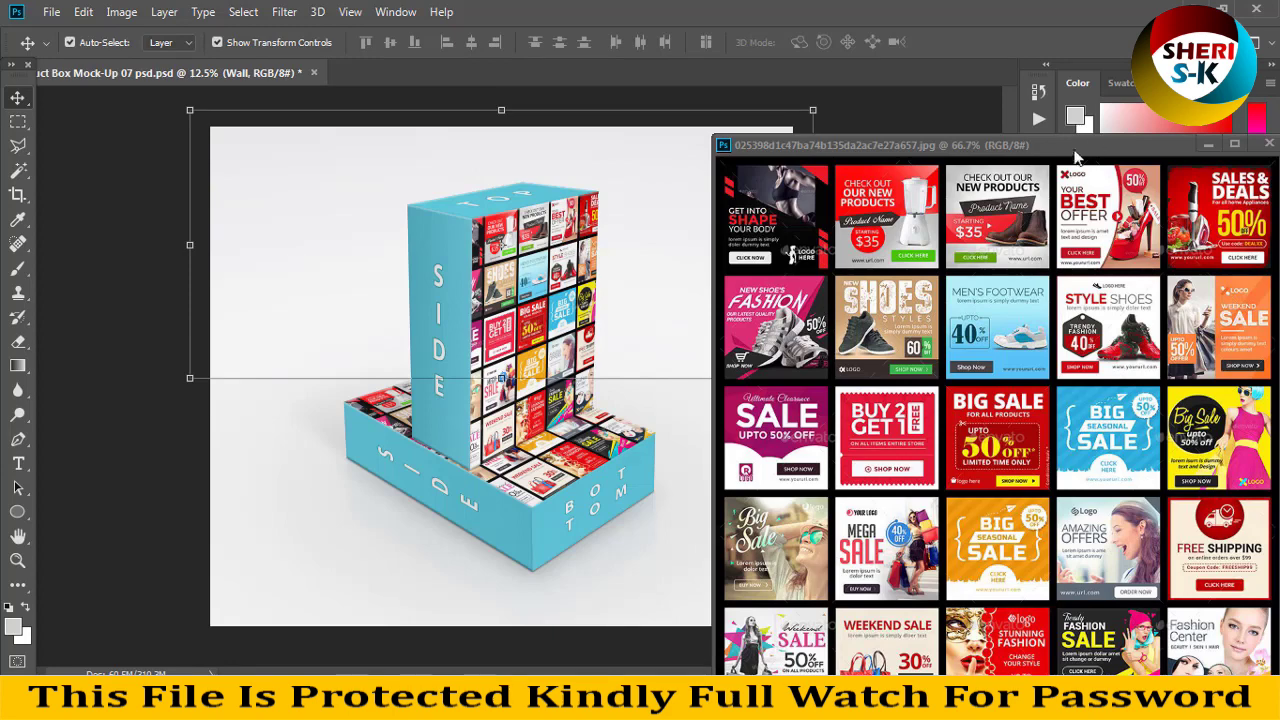
left_click_drag(1103, 155, 327, 340)
left_click(940, 443)
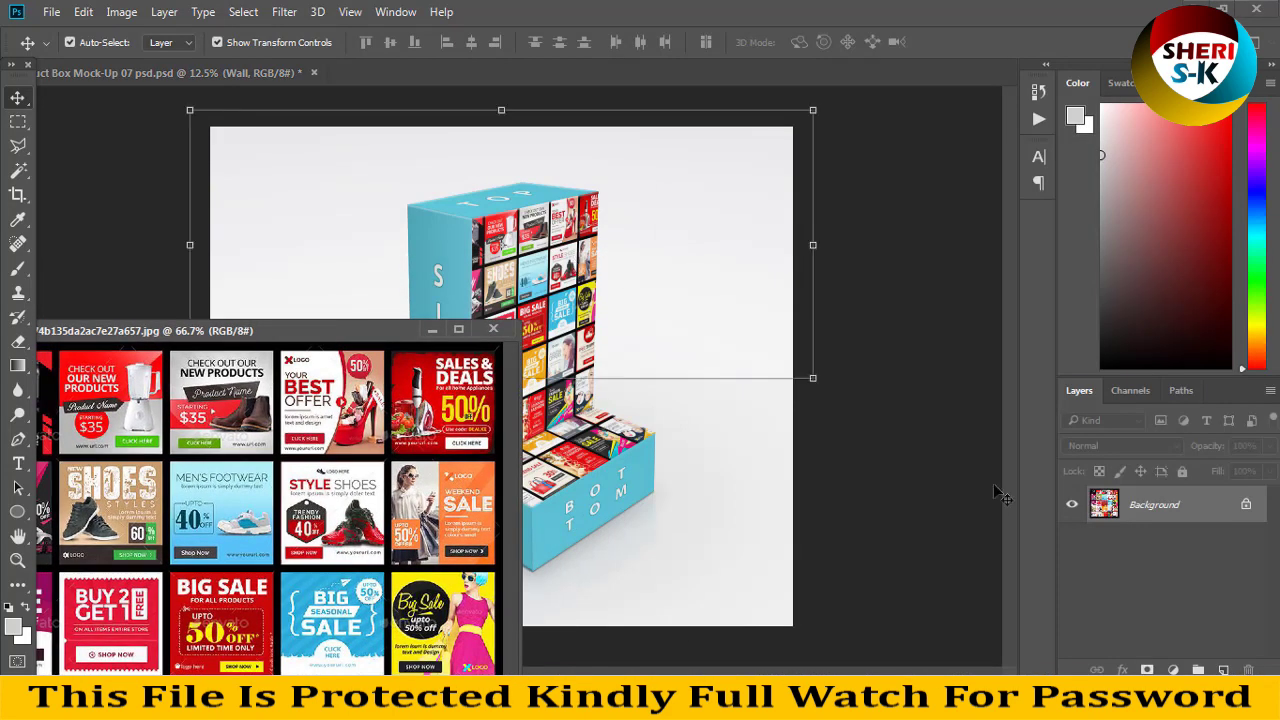
Step: Select the box's Top layer and open it as Layer 41.psb
scroll(1160, 607, "down", 1)
left_click(1157, 641)
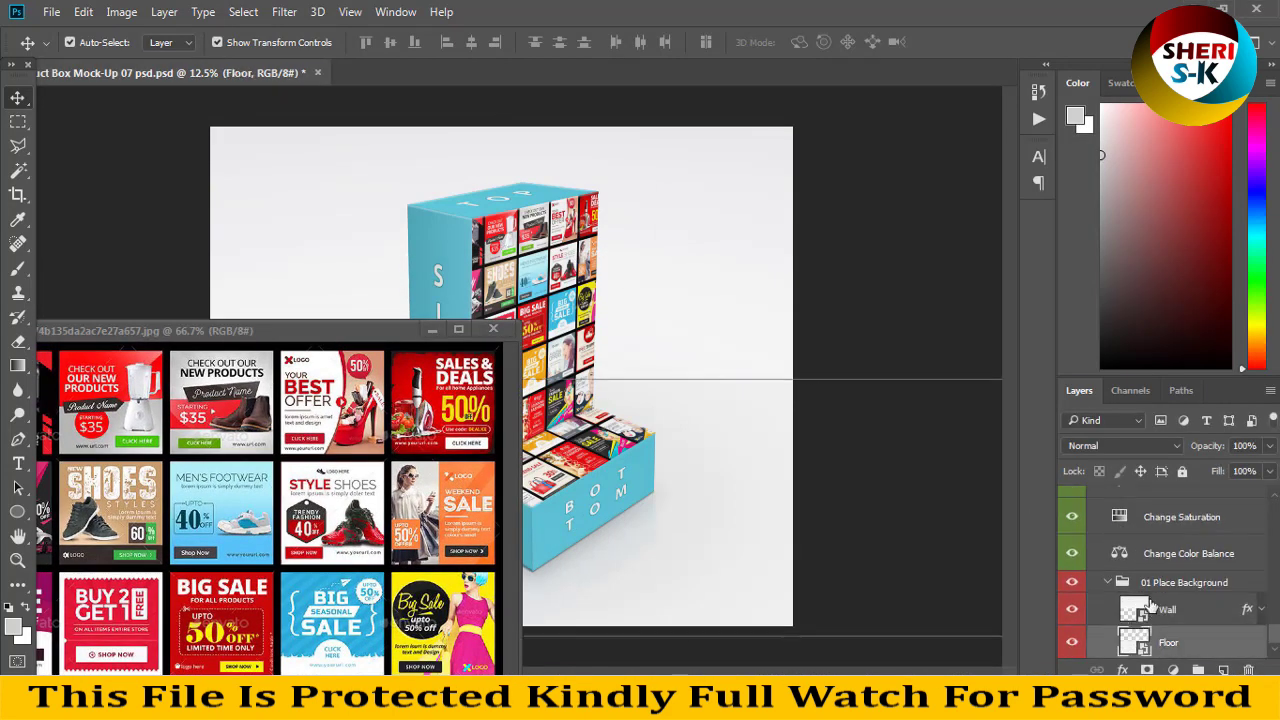
scroll(1155, 600, "up", 10)
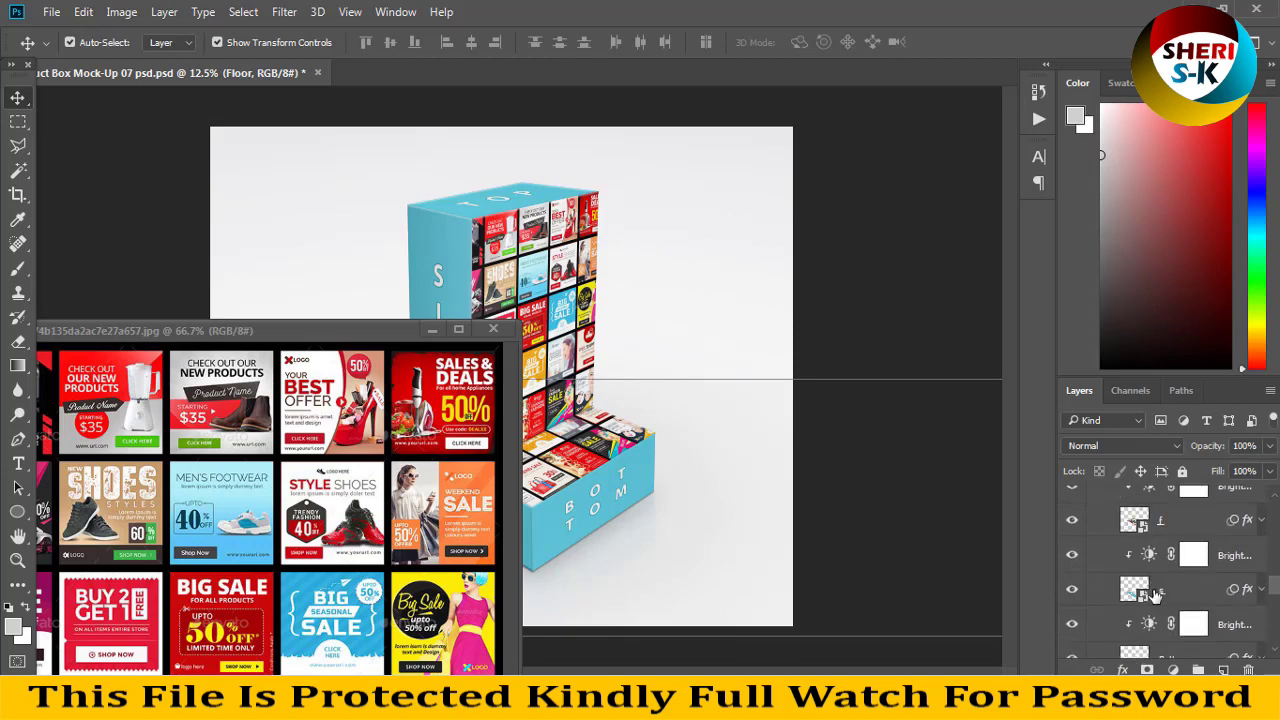
left_click(1152, 595)
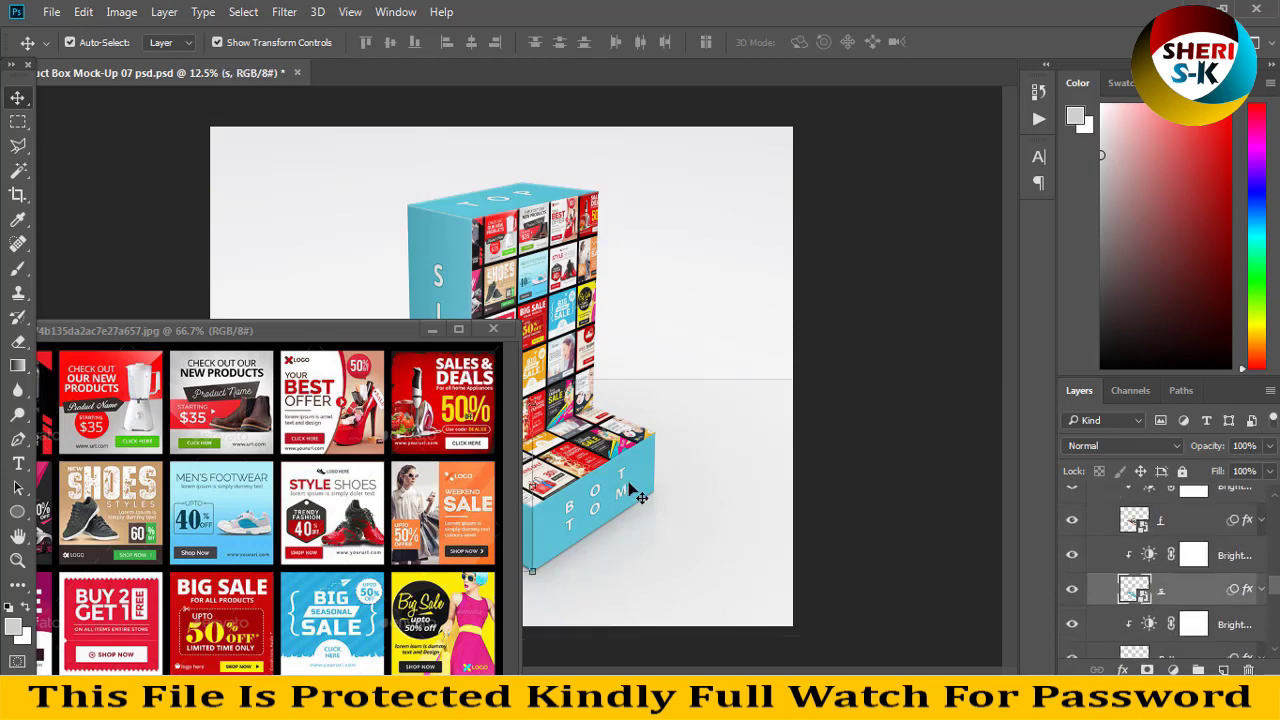
scroll(1150, 575, "up", 4)
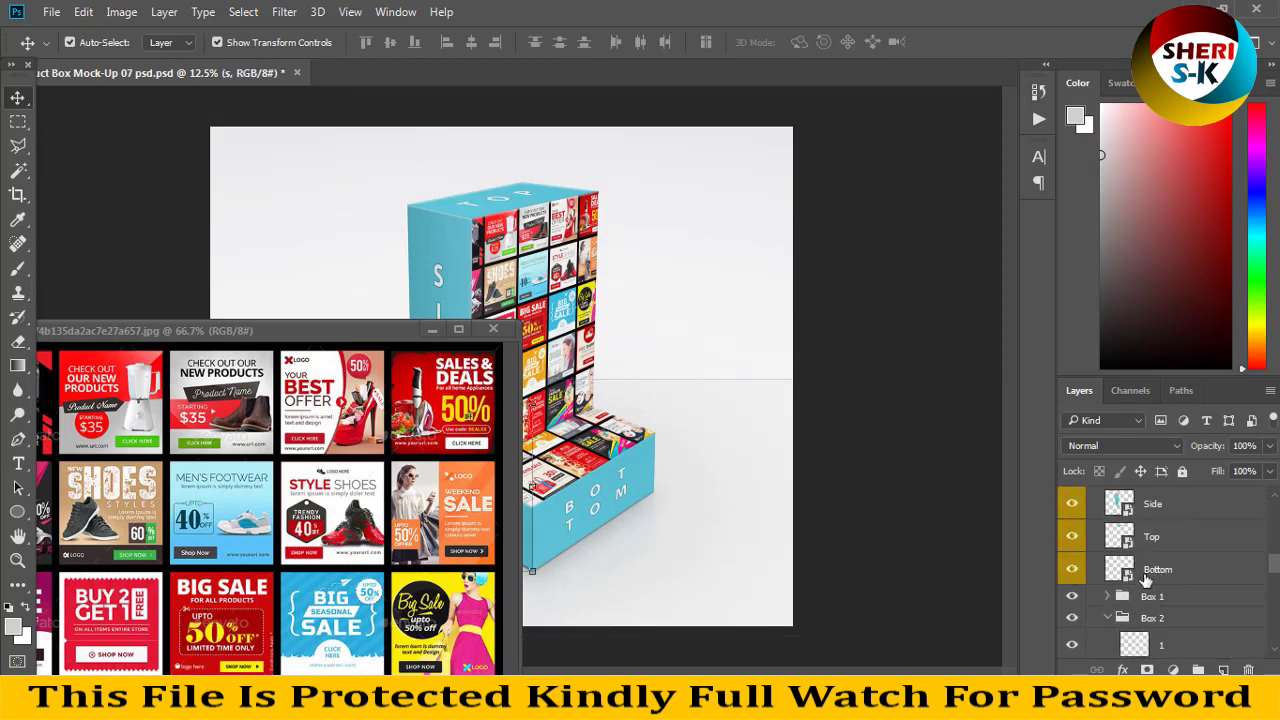
left_click(1149, 540)
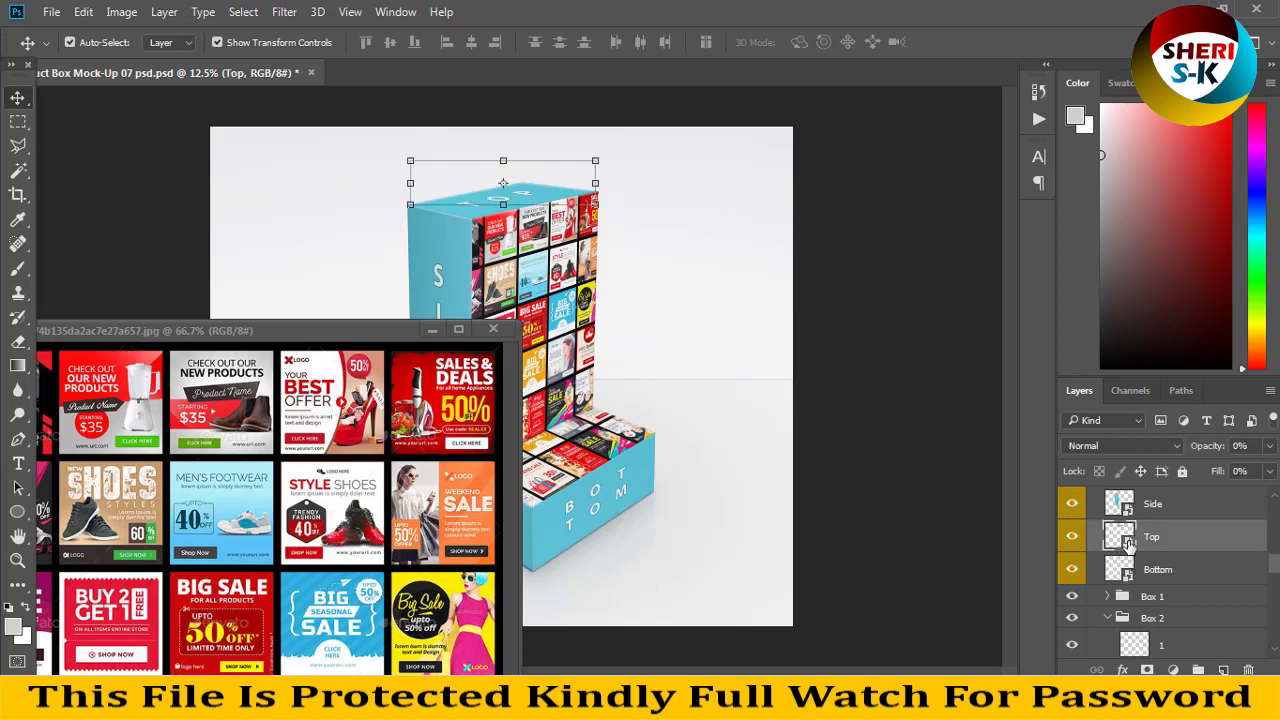
double_click(1127, 543)
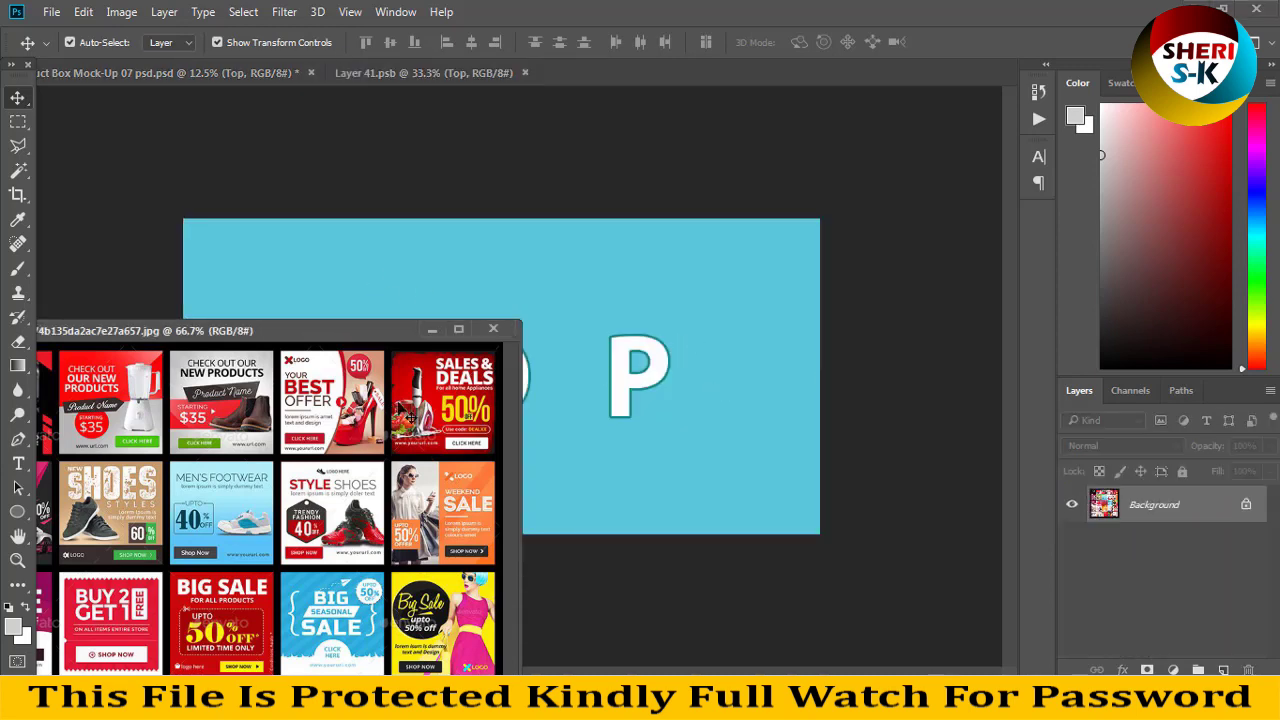
Step: Drag the collage onto the TOP artwork, stretch it wider and taller to fill, and save
left_click_drag(410, 418, 330, 258)
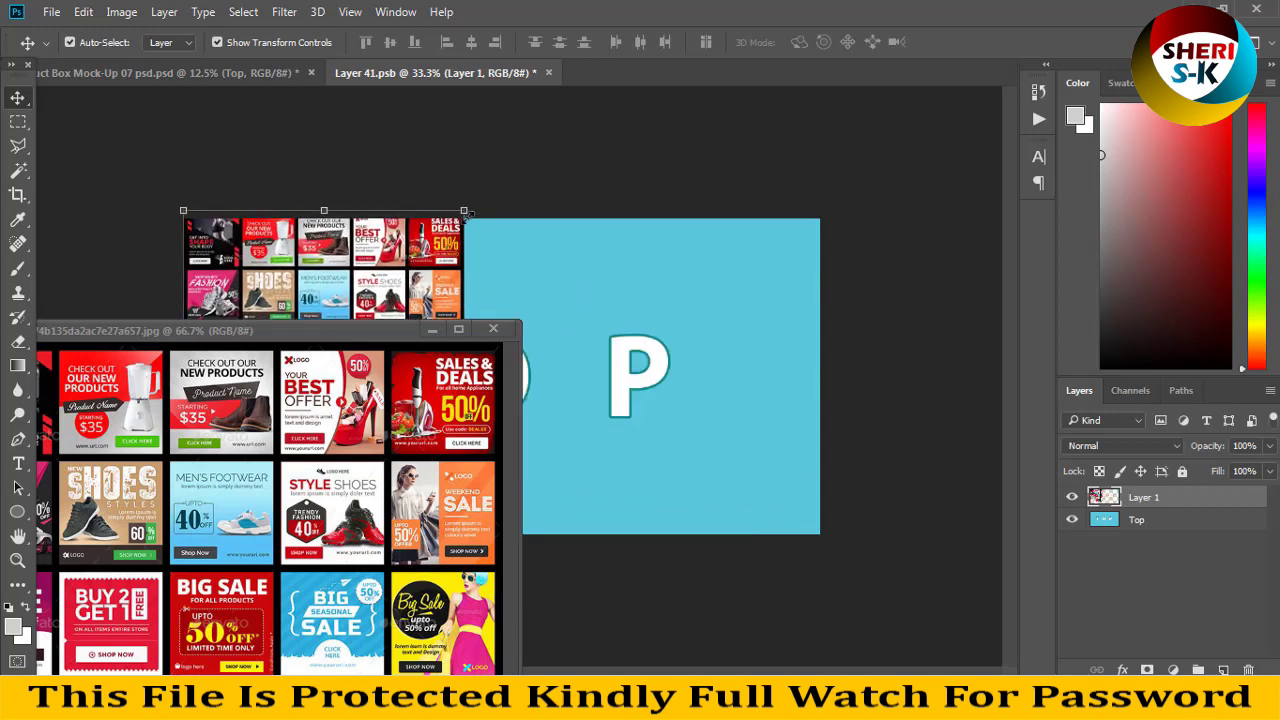
left_click_drag(466, 213, 883, 208)
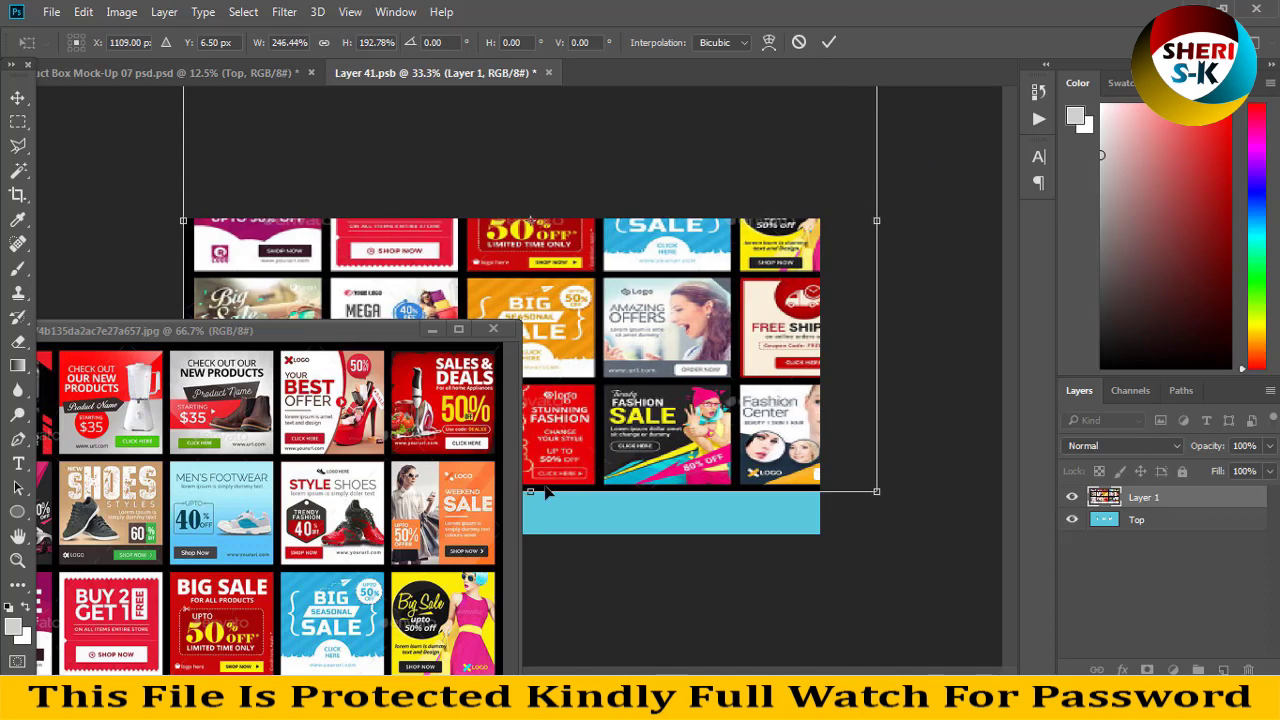
left_click_drag(533, 496, 532, 556)
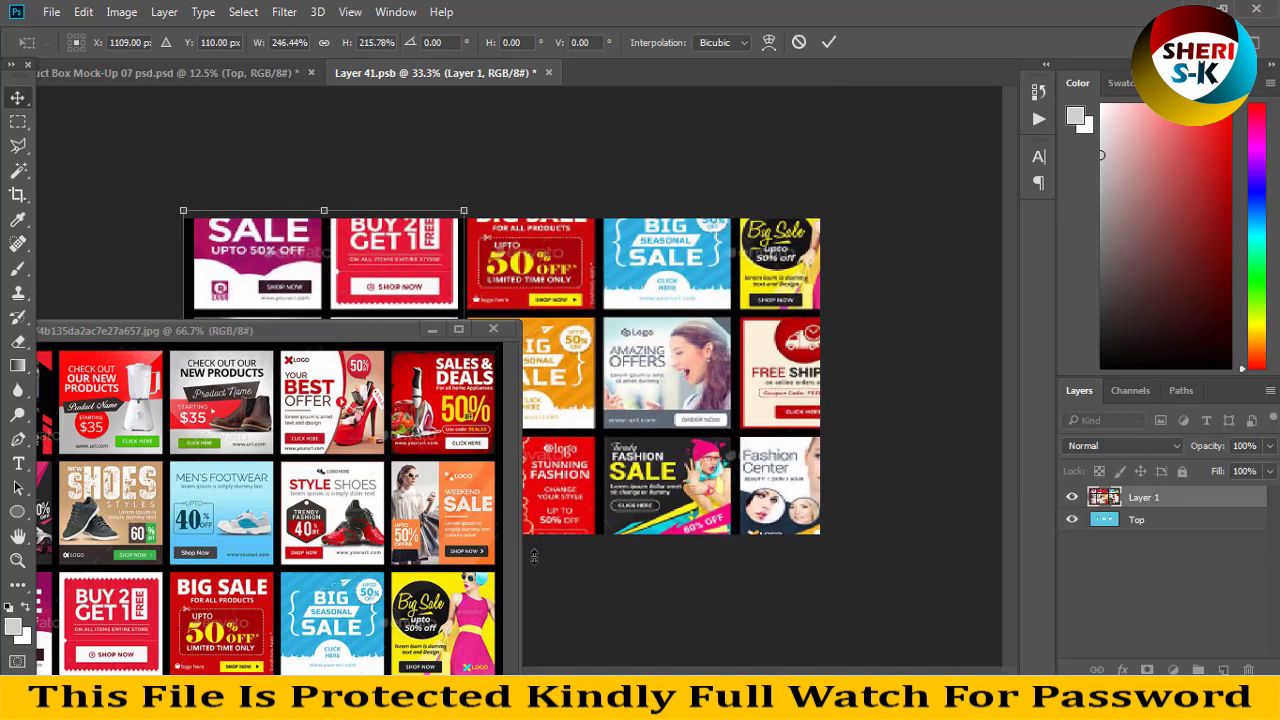
key("Return")
key("ctrl+s")
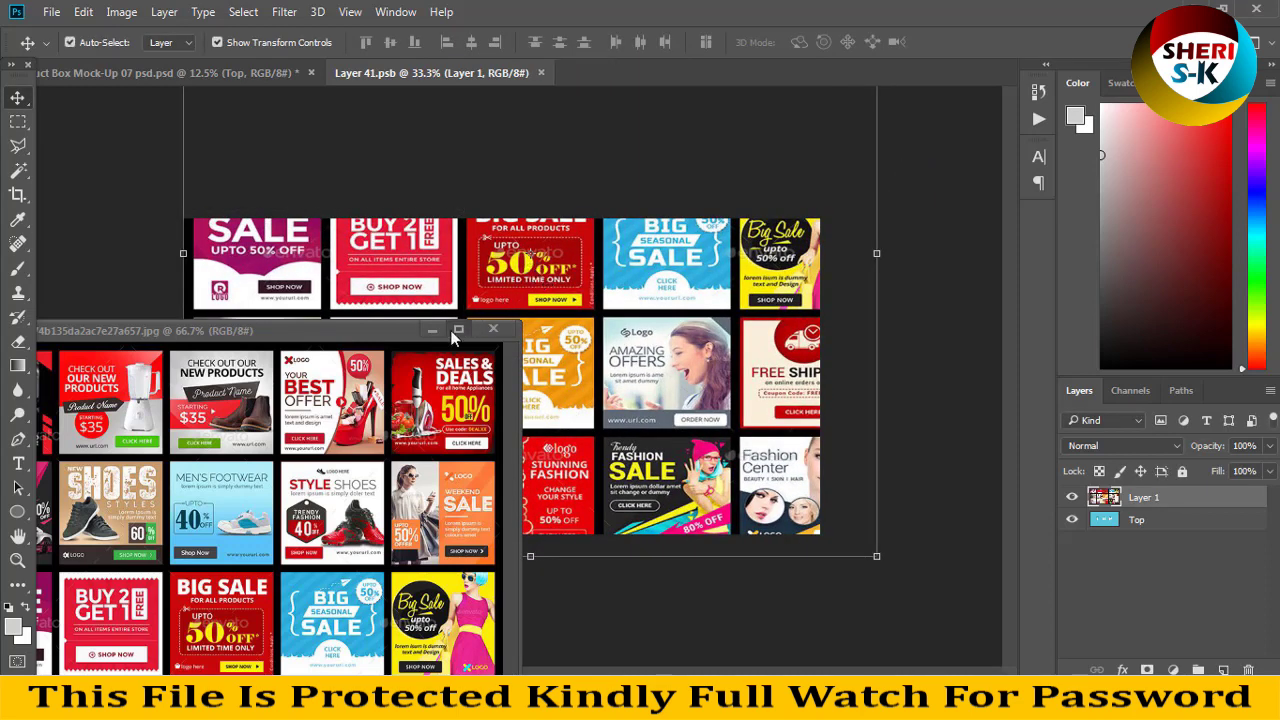
left_click(228, 72)
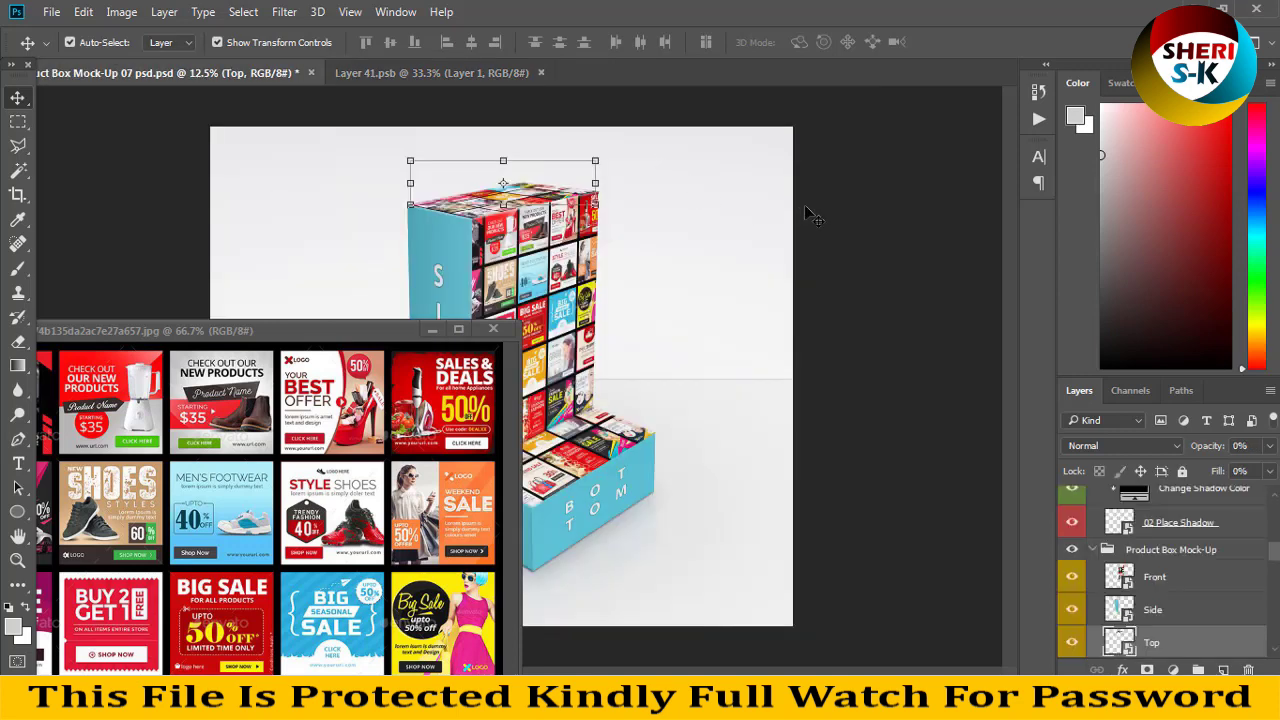
Step: Minimize the collage window, compare Wall and Floor visibility, and open Wall as Layer 6.psb
left_click(432, 329)
left_click(757, 288)
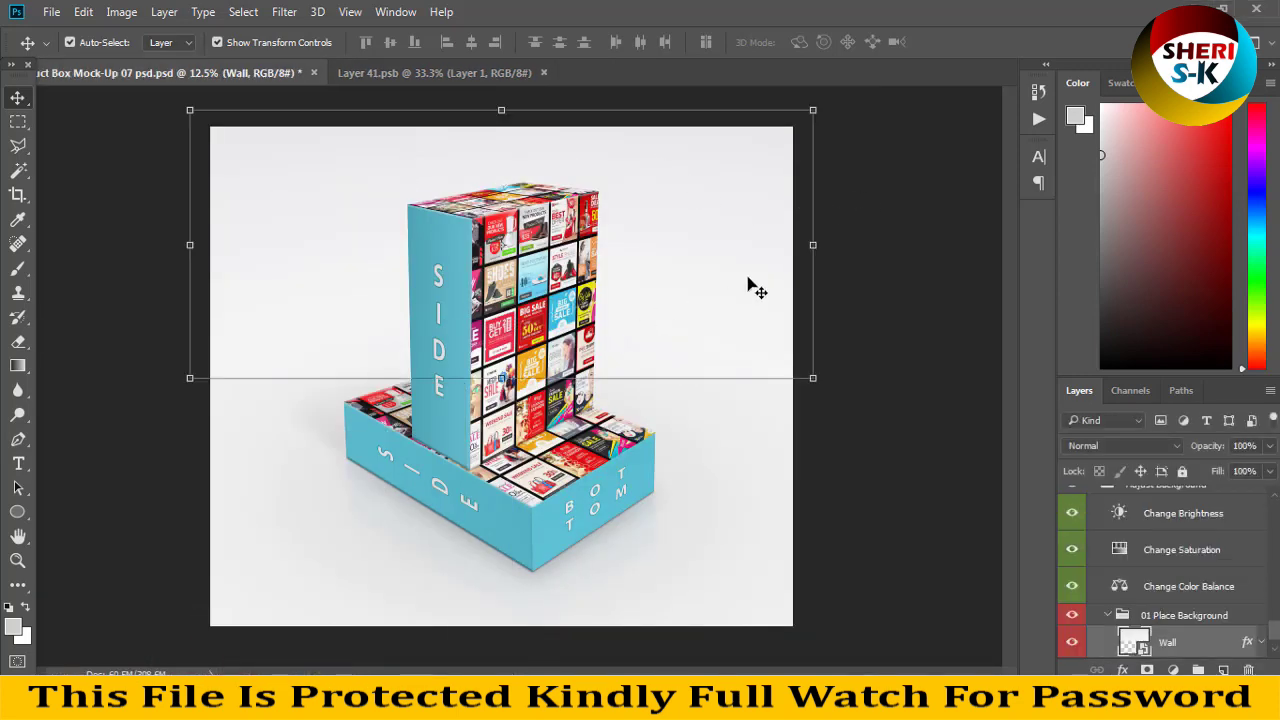
scroll(1176, 625, "down", 2)
left_click(1072, 609)
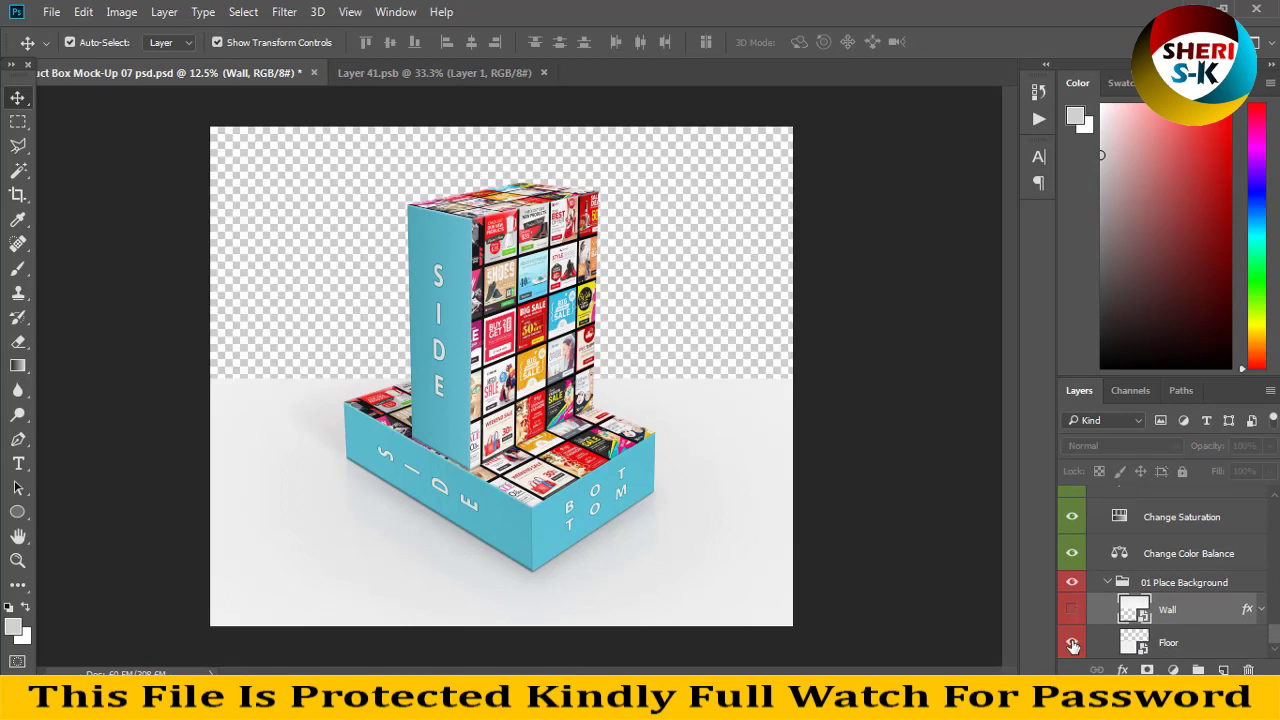
left_click(1072, 646)
left_click(1072, 612)
left_click(1073, 638)
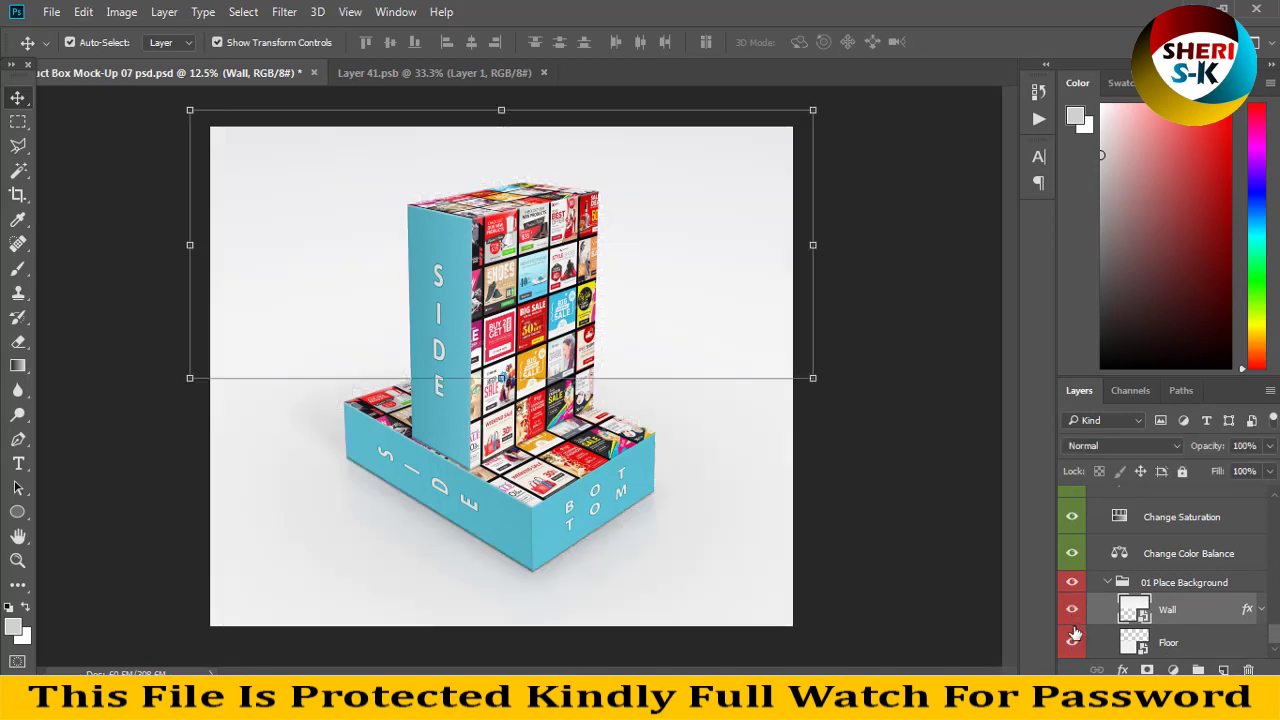
double_click(1146, 618)
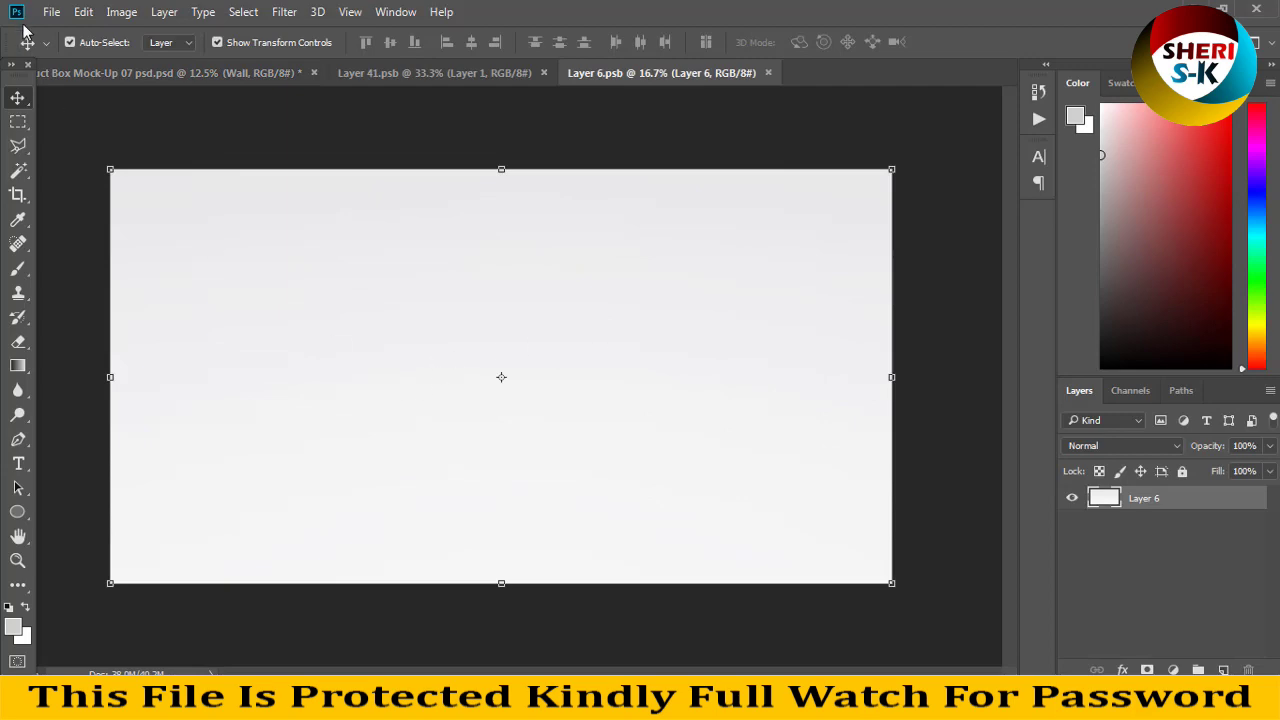
Step: Open 16.jpg from All Decorative Graphics > 01 Background JPG Files
left_click(51, 12)
left_click(100, 50)
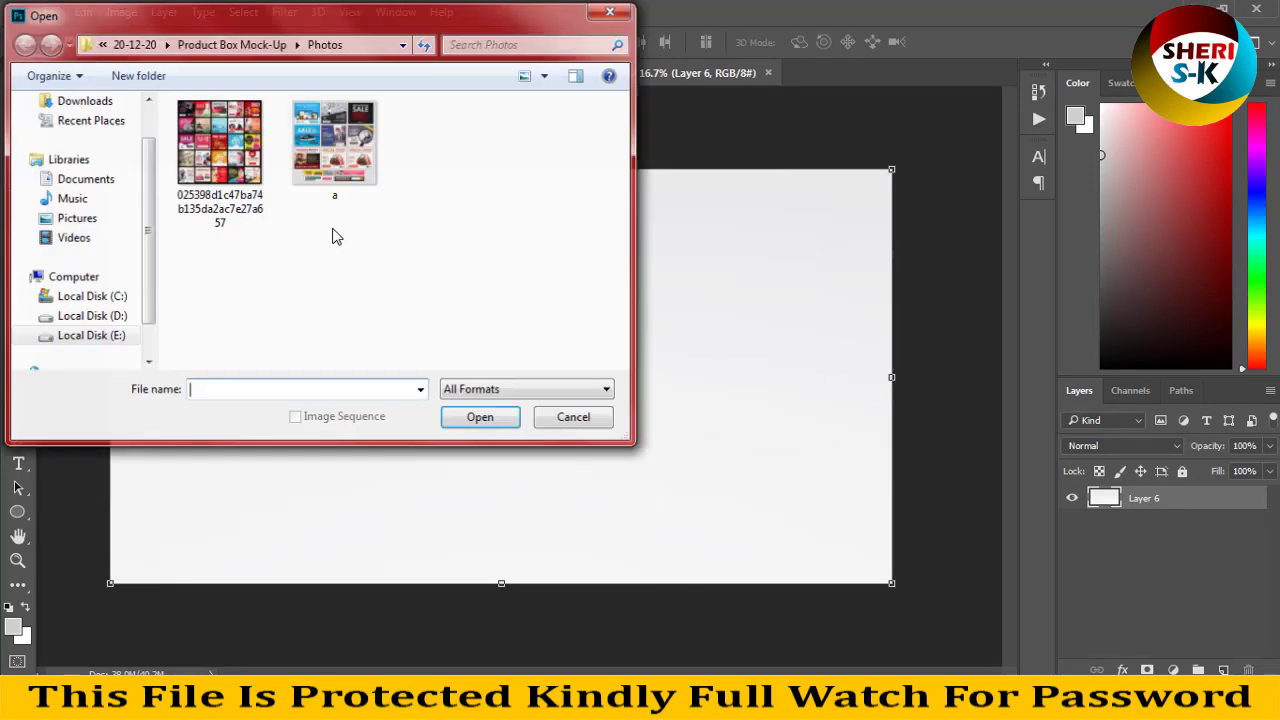
left_click(230, 44)
double_click(210, 130)
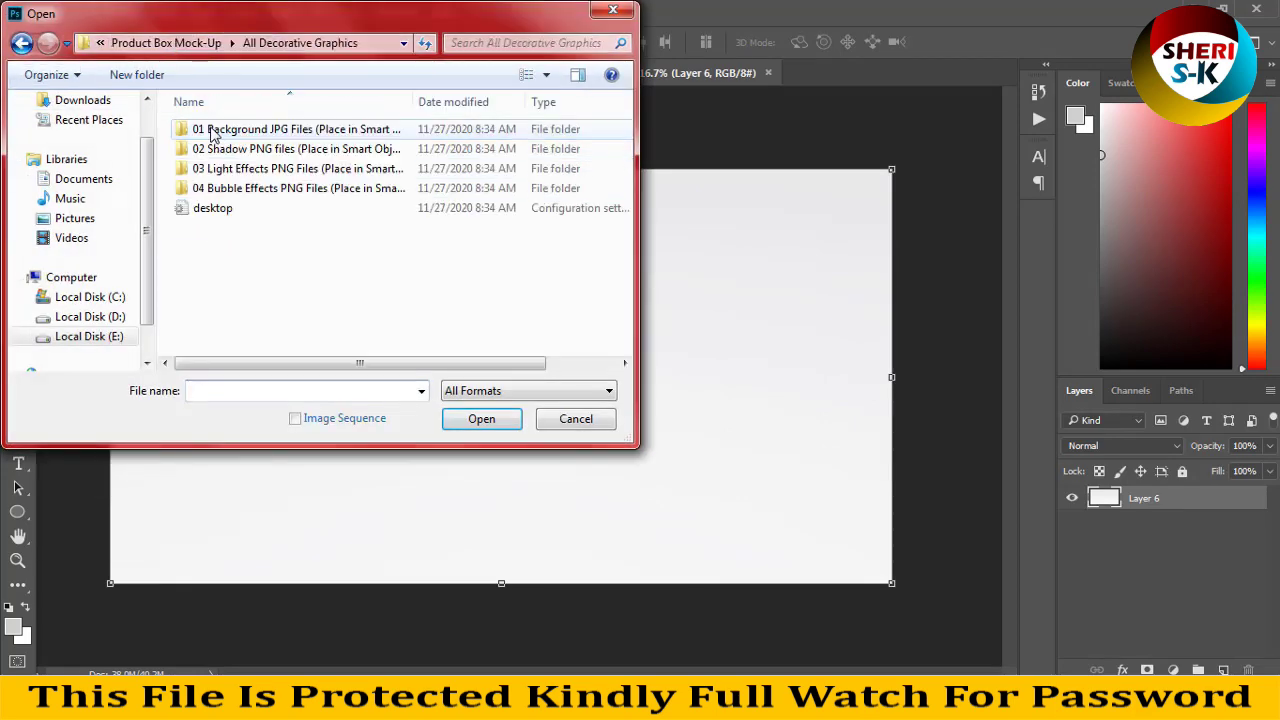
double_click(212, 133)
scroll(300, 262, "down", 2)
left_click(558, 316)
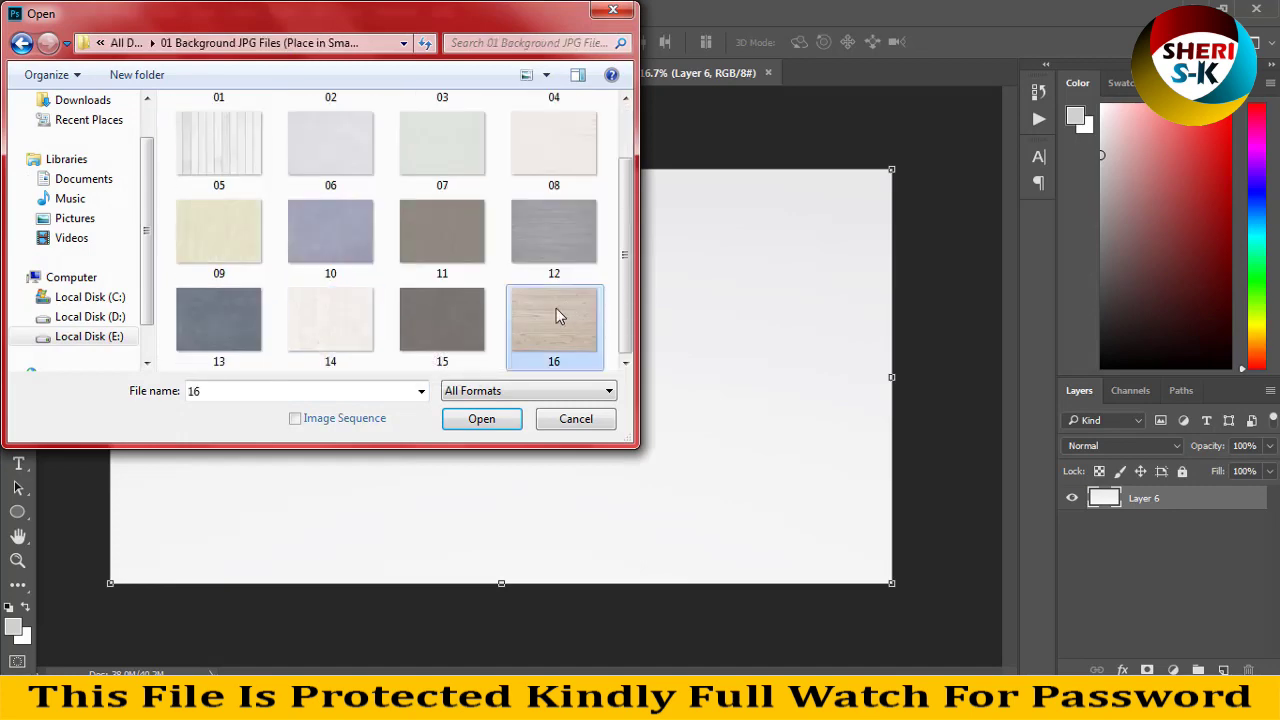
double_click(558, 316)
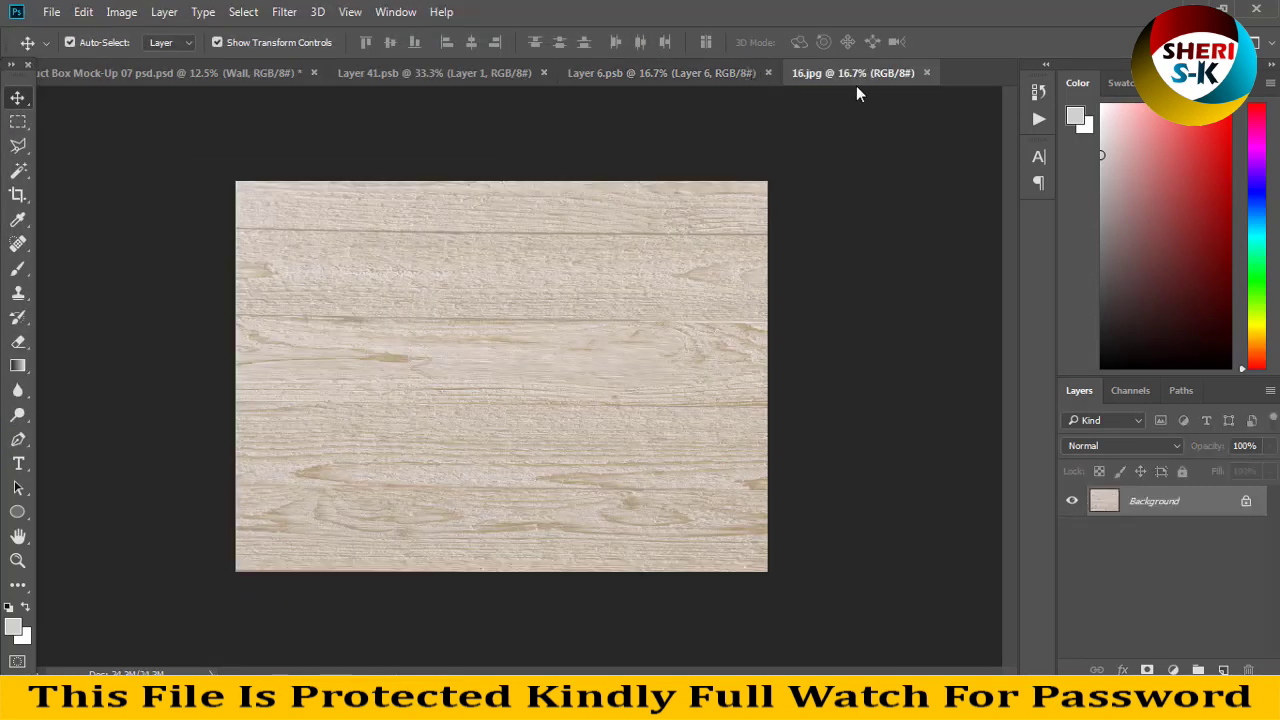
Step: Drag 16.jpg into Layer 6.psb, scale it to 145.6% to cover the wall, and save
left_click_drag(856, 85, 907, 184)
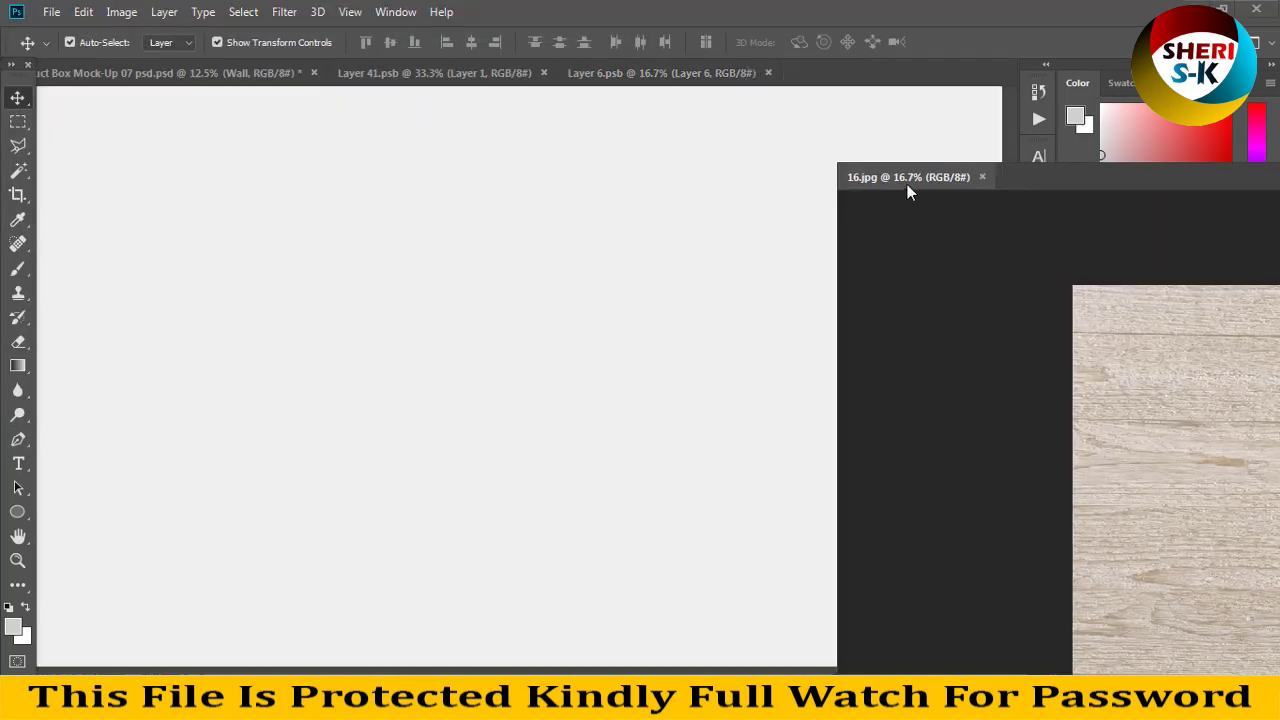
left_click_drag(1023, 329, 391, 286)
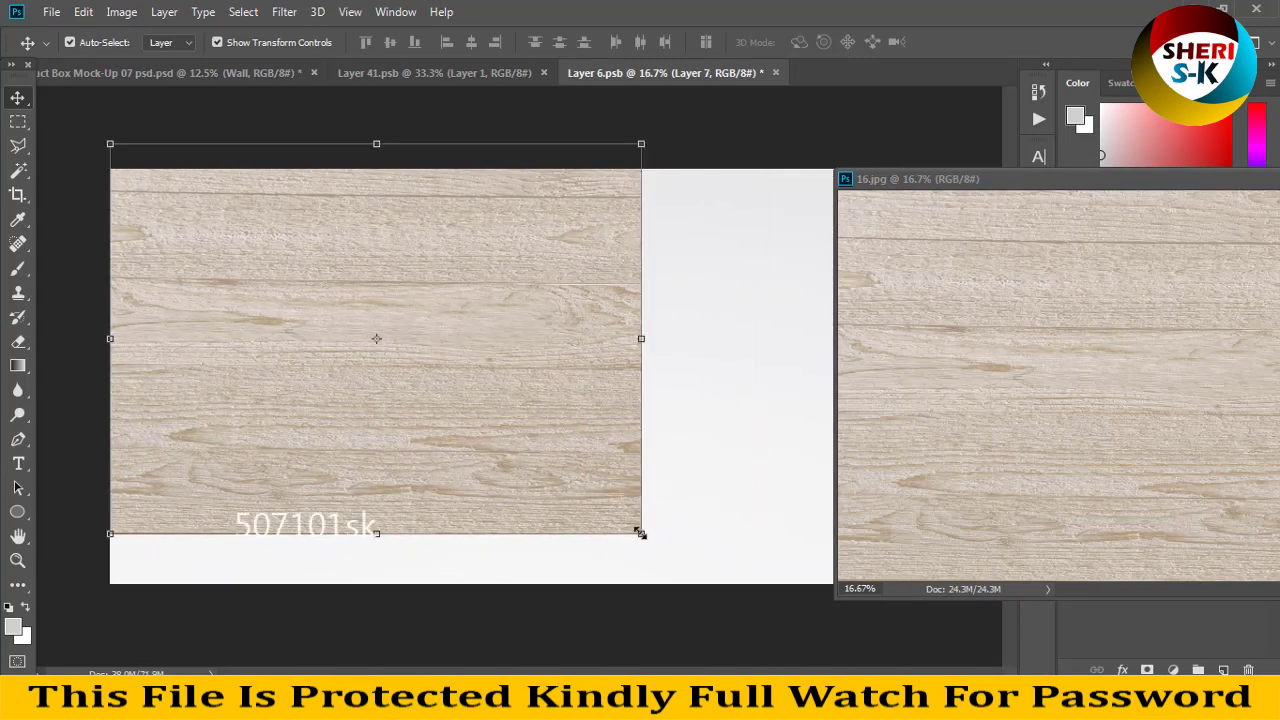
left_click_drag(640, 533, 905, 663)
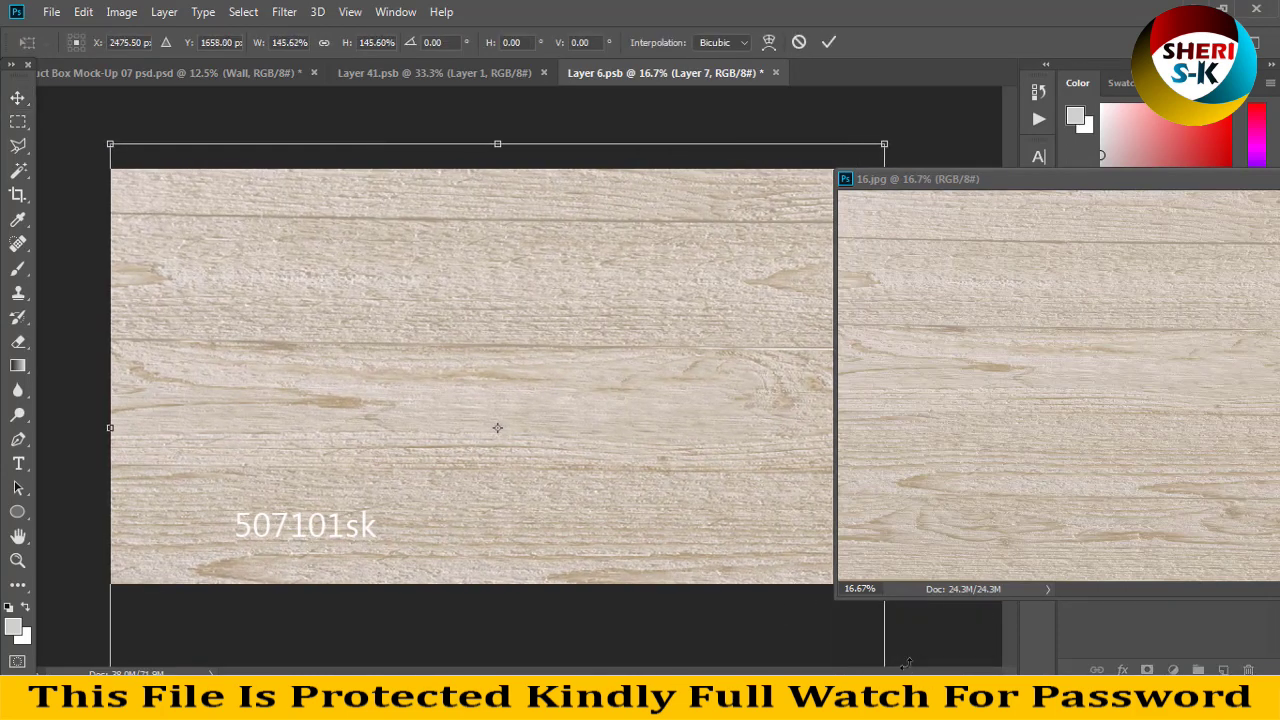
left_click(829, 42)
key("ctrl+s")
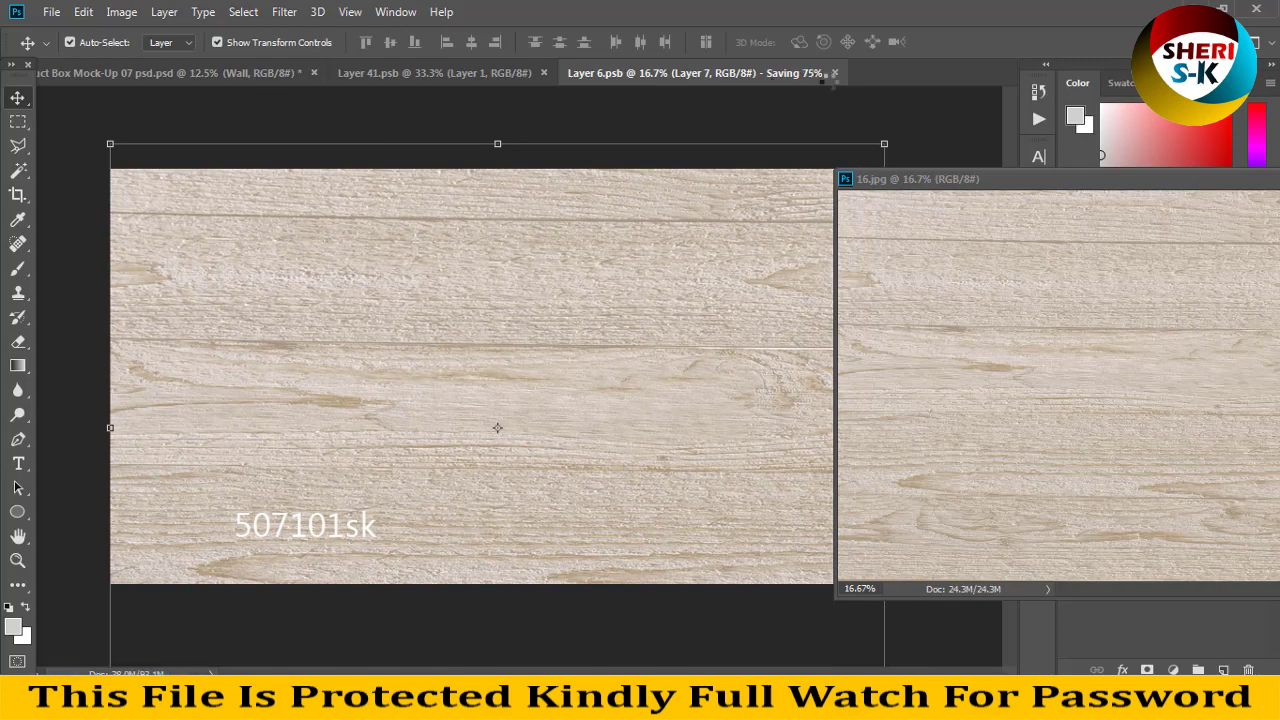
Step: Close Layer 6.psb and move the 16.jpg window to the middle of the screen
left_click(770, 68)
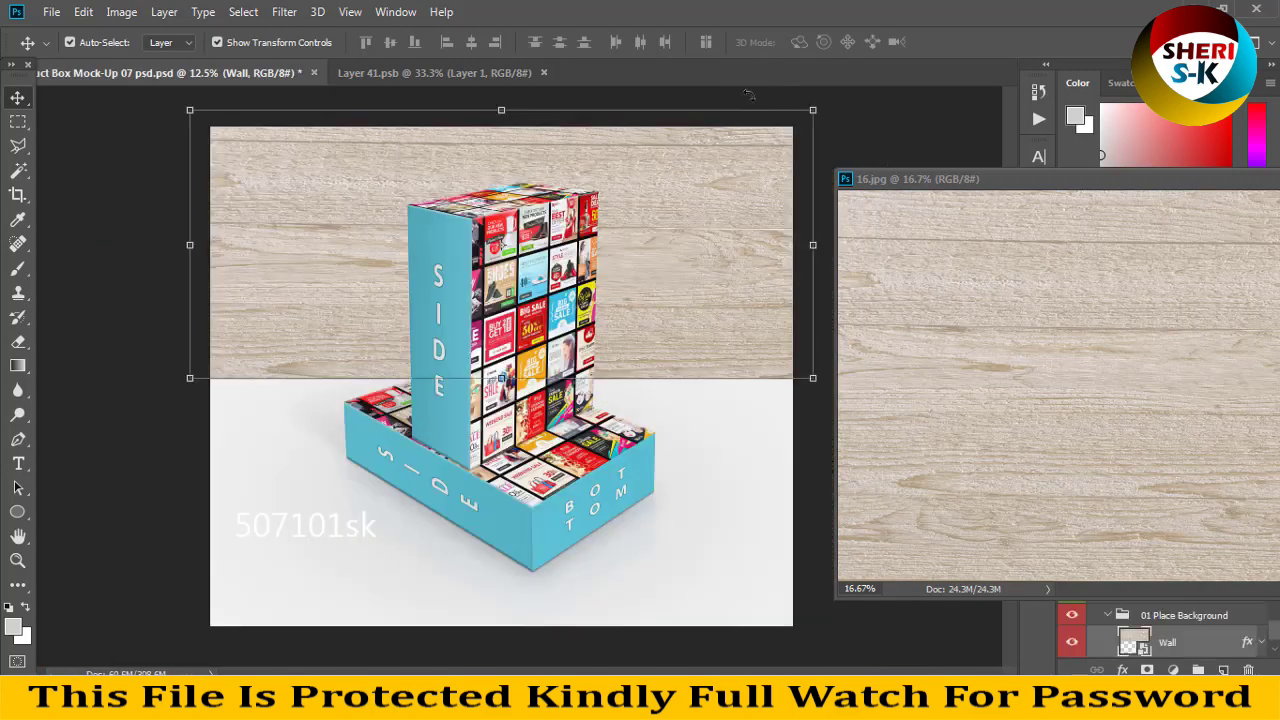
left_click(729, 485)
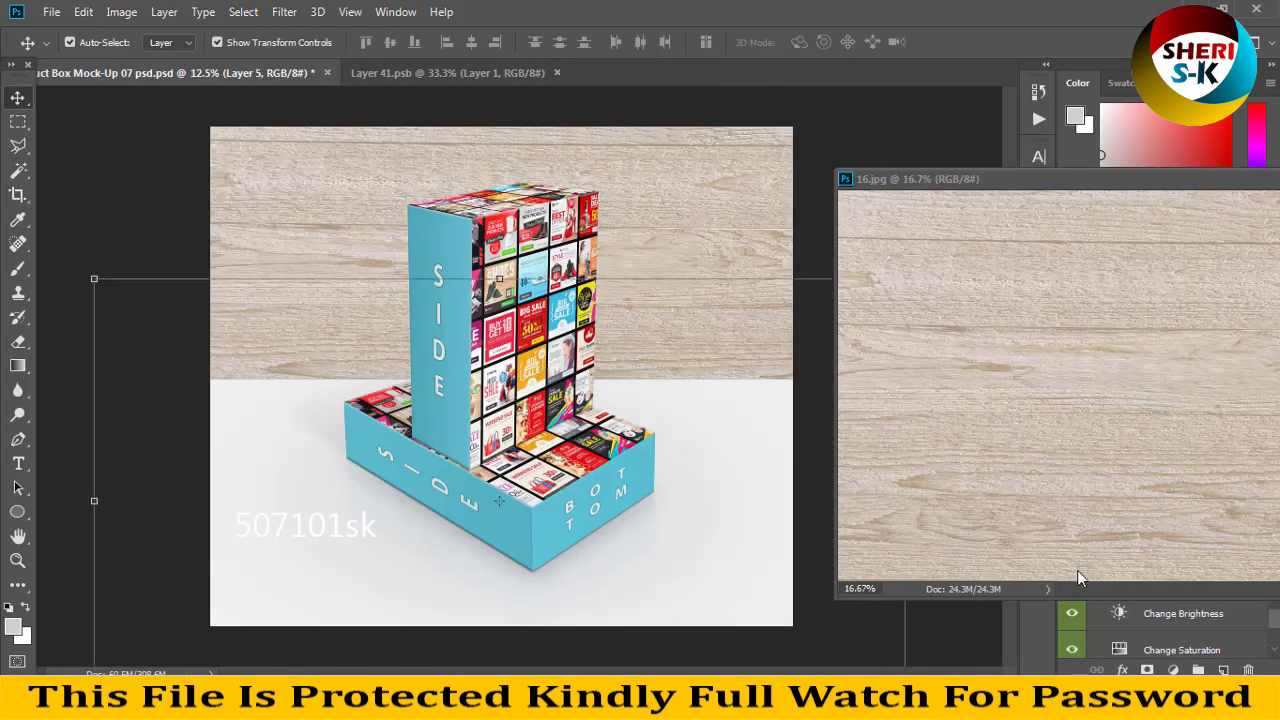
left_click_drag(1133, 182, 783, 131)
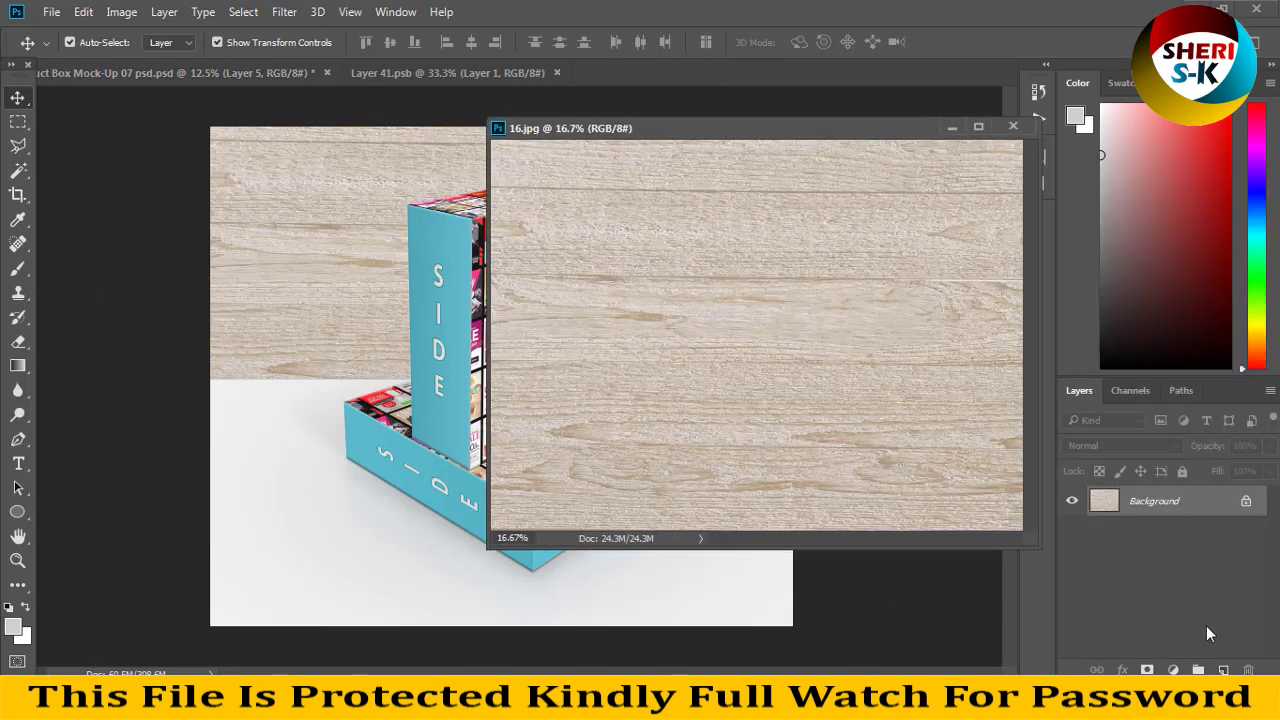
left_click(630, 620)
Step: Open the Floor smart object as Layer 6 copy1.psb
scroll(1150, 640, "down", 1)
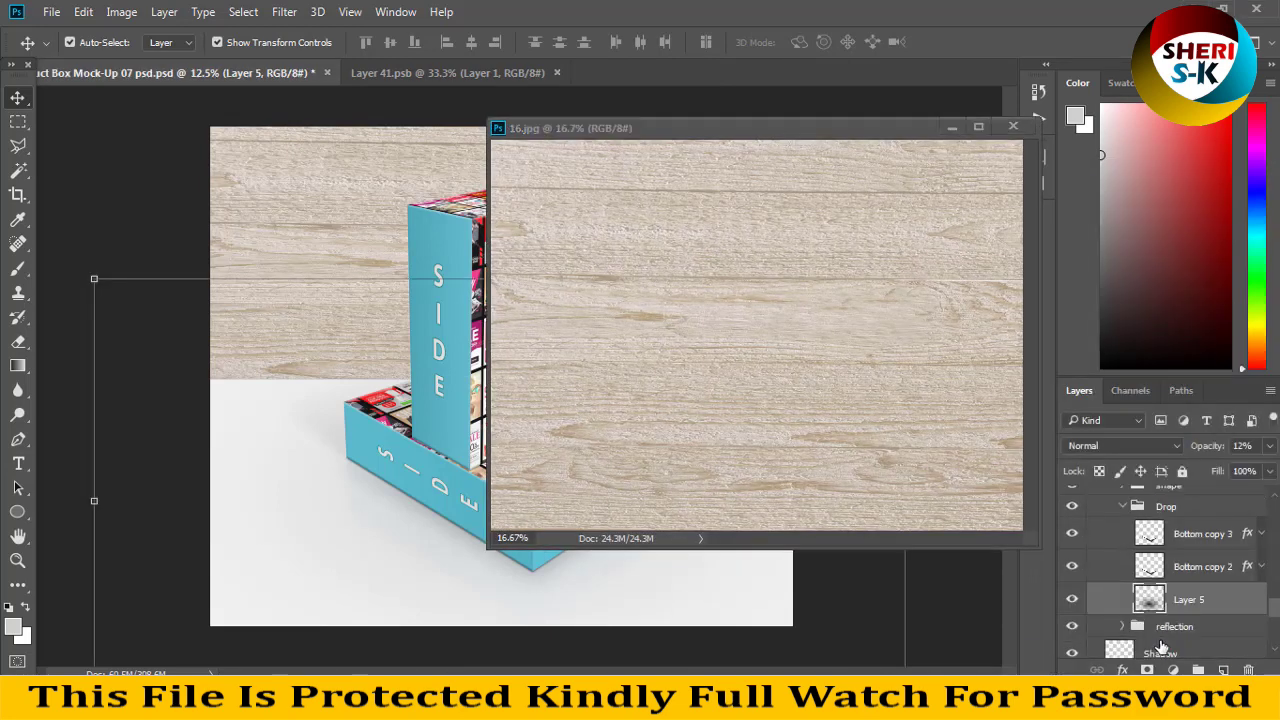
scroll(1152, 636, "up", 1)
scroll(1150, 636, "down", 5)
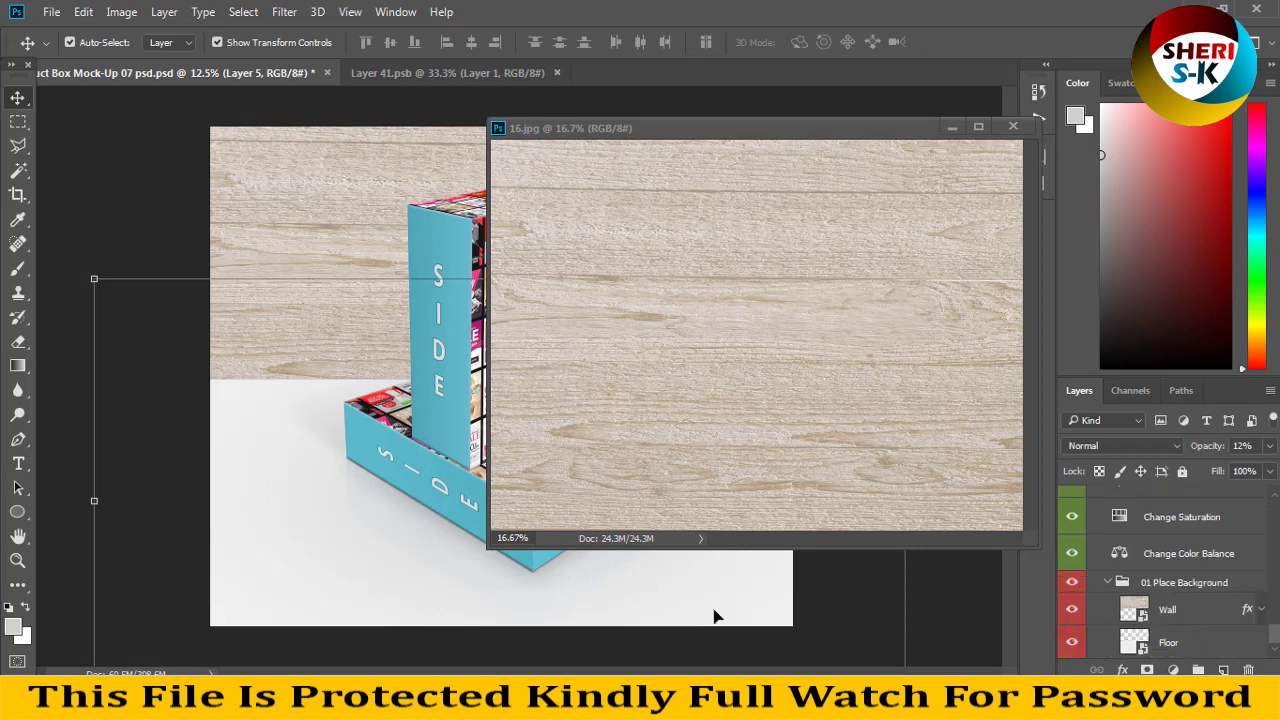
left_click(1146, 650)
double_click(1144, 650)
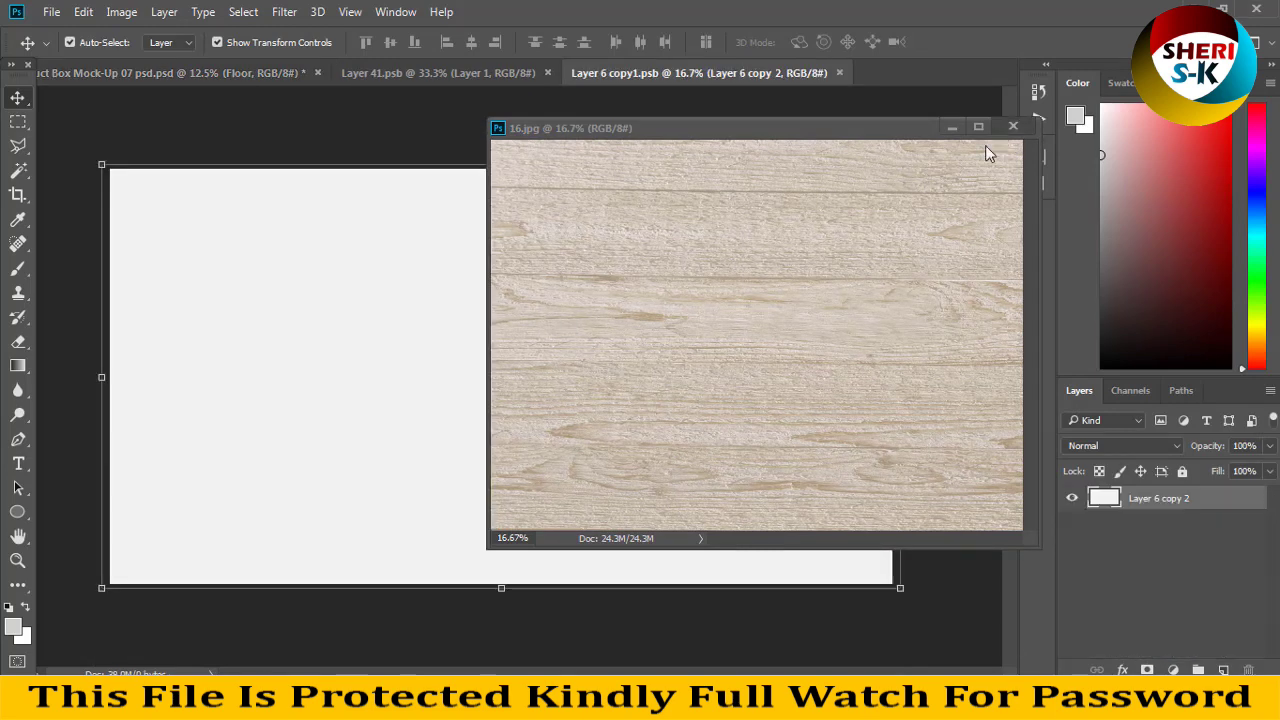
Step: Drag the wood texture into Layer 6 copy1.psb, close 16.jpg, scale to 154.56%, and save
left_click(966, 150)
left_click_drag(600, 300, 231, 372)
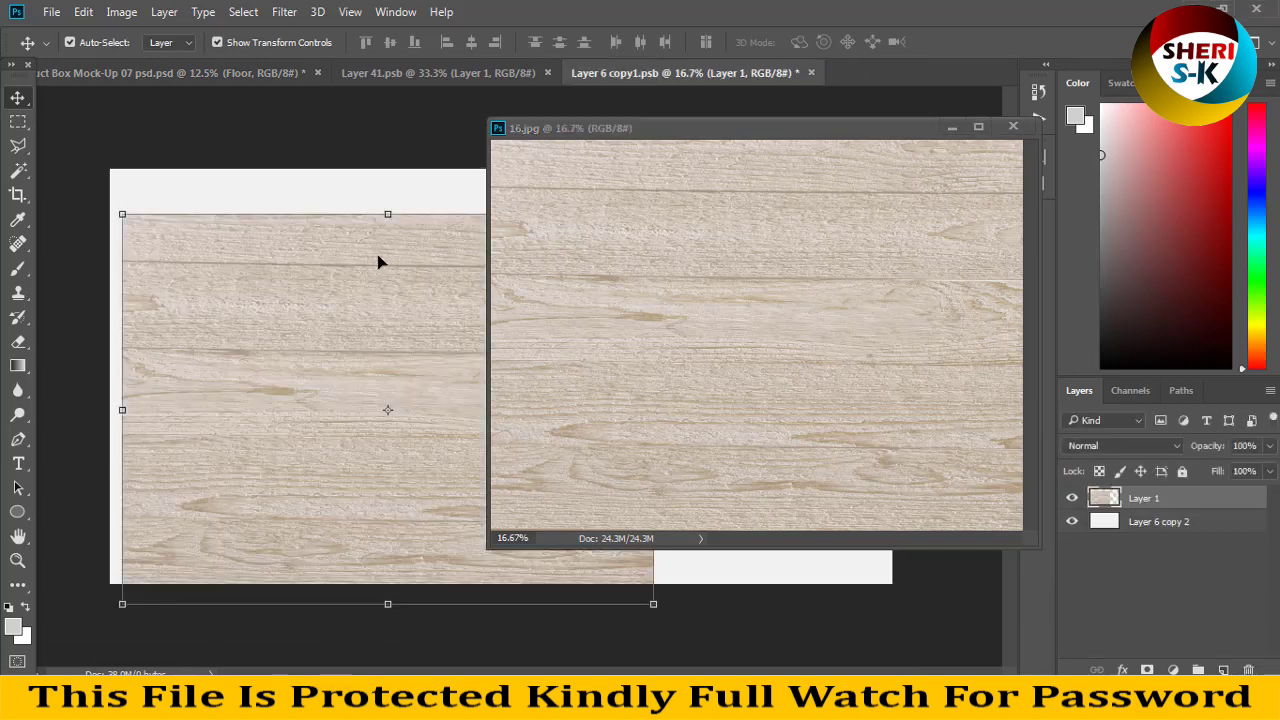
left_click(937, 127)
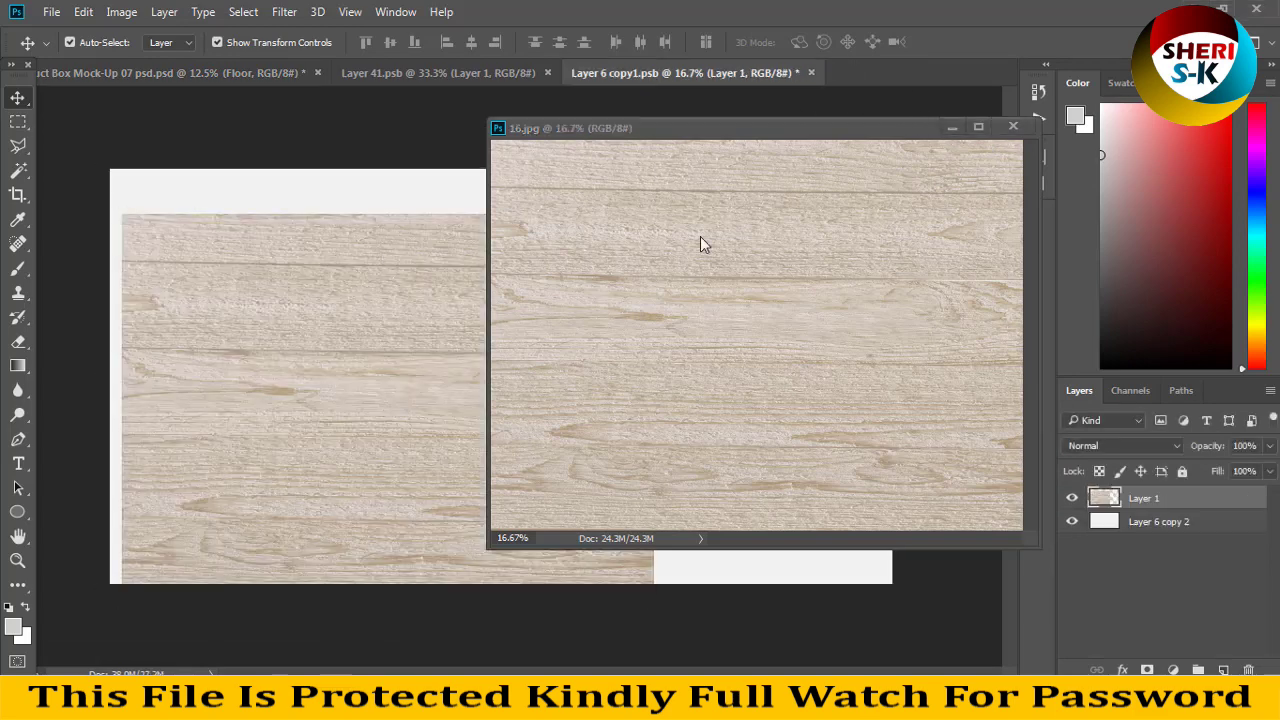
key("ctrl+w")
left_click_drag(467, 332, 440, 294)
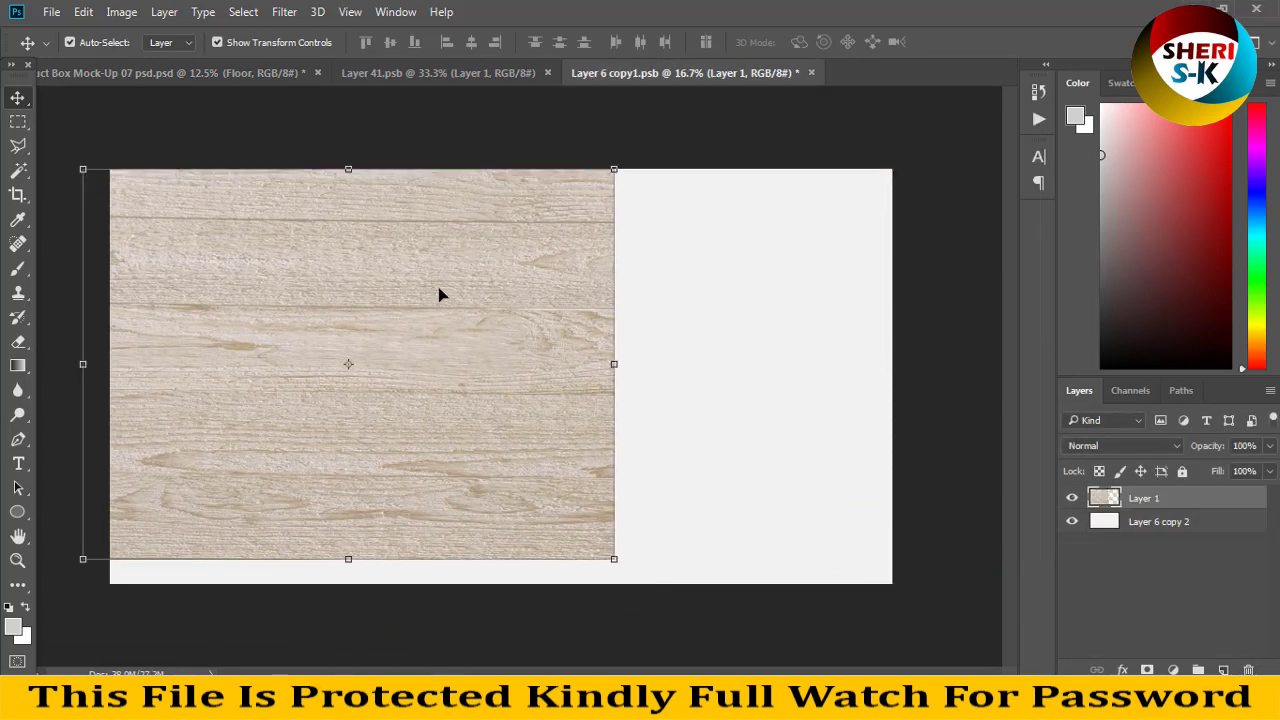
left_click_drag(620, 560, 997, 640)
key("Return")
key("ctrl+s")
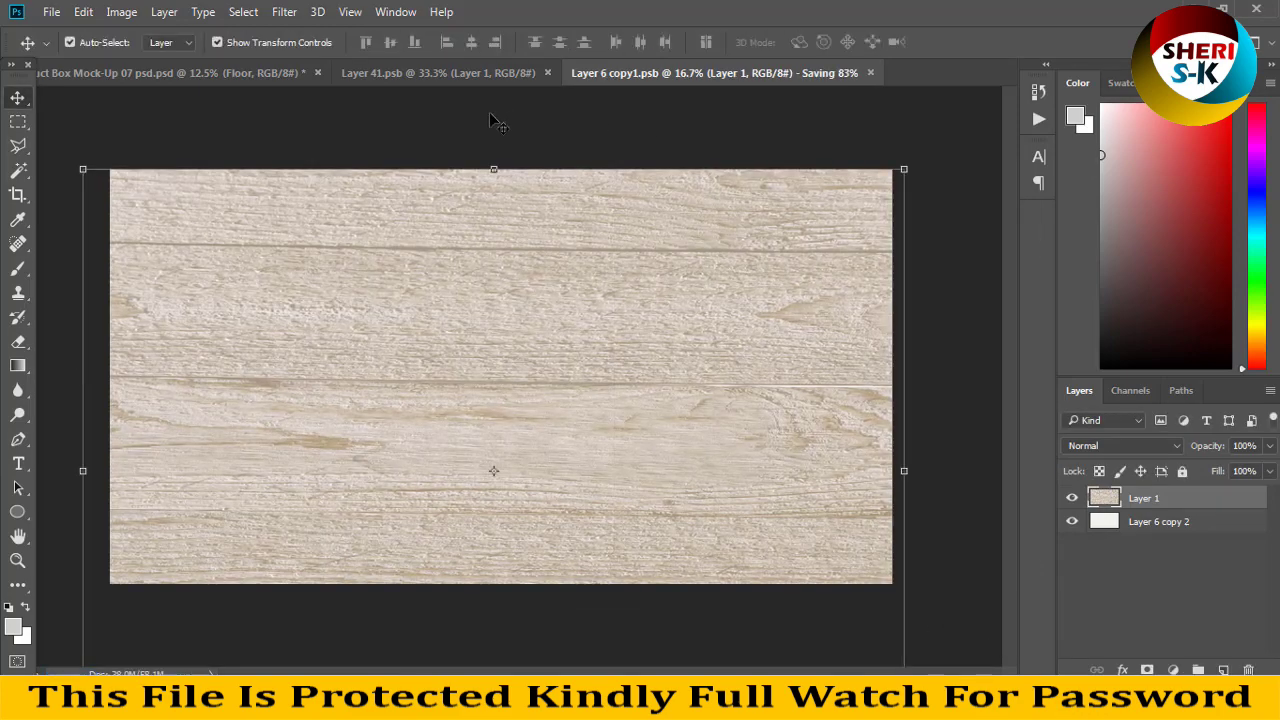
left_click(272, 77)
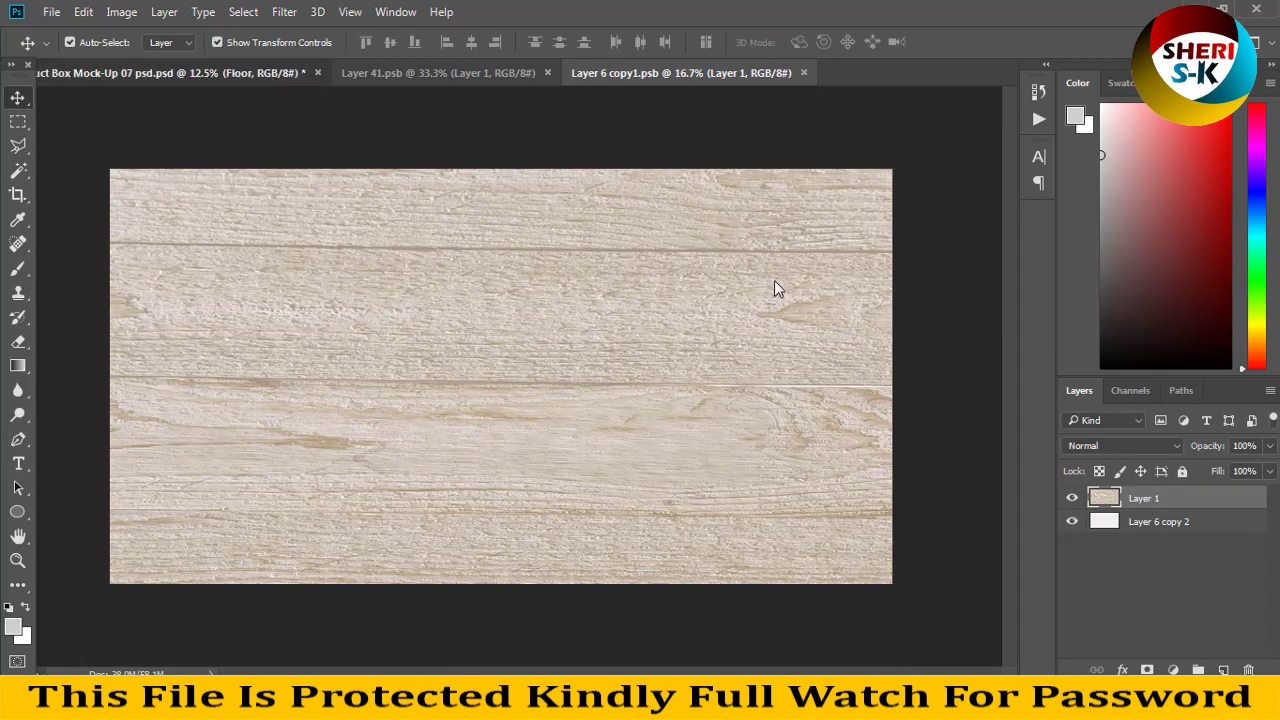